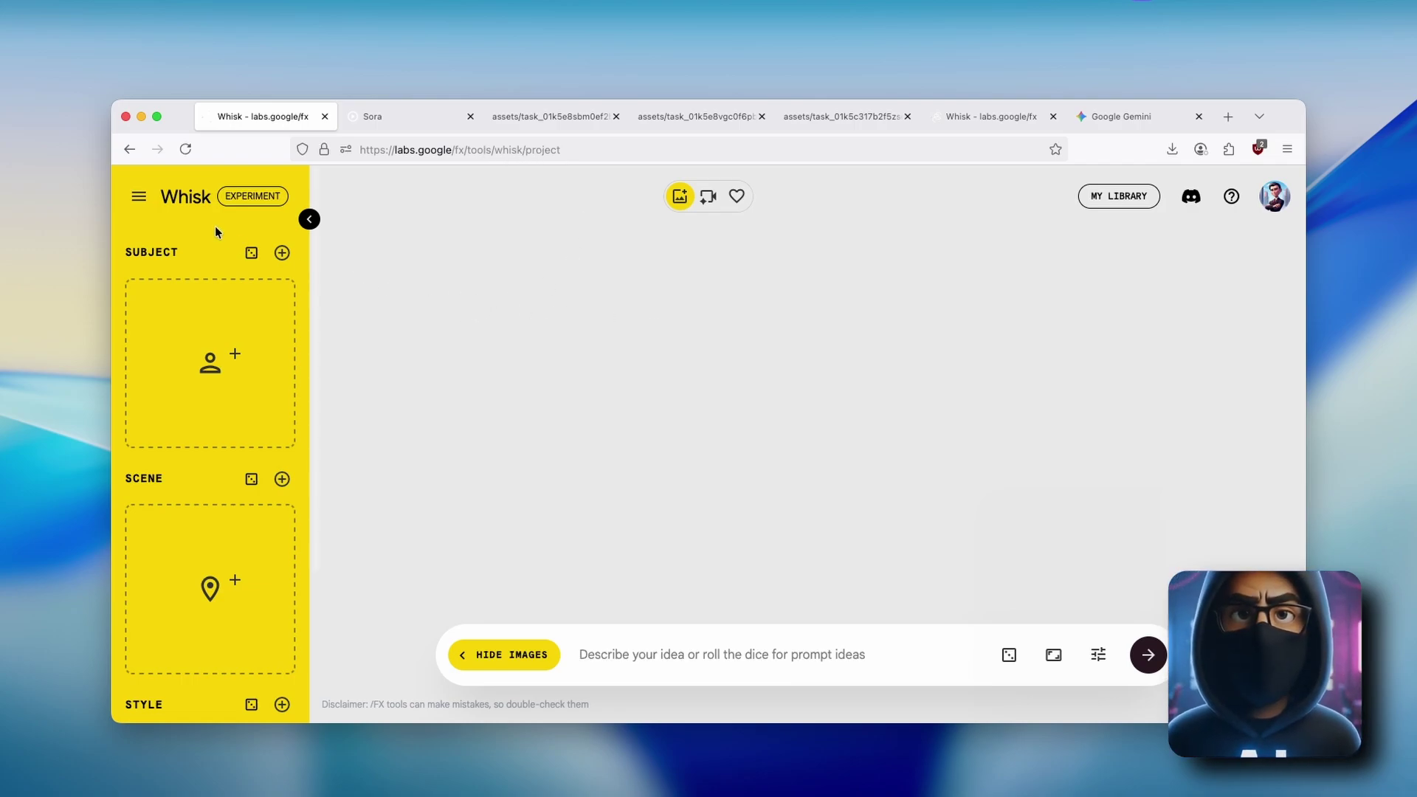
# - Explore project settings and preset templates, then add and remove a random subject image
pyautogui.click(137, 196)
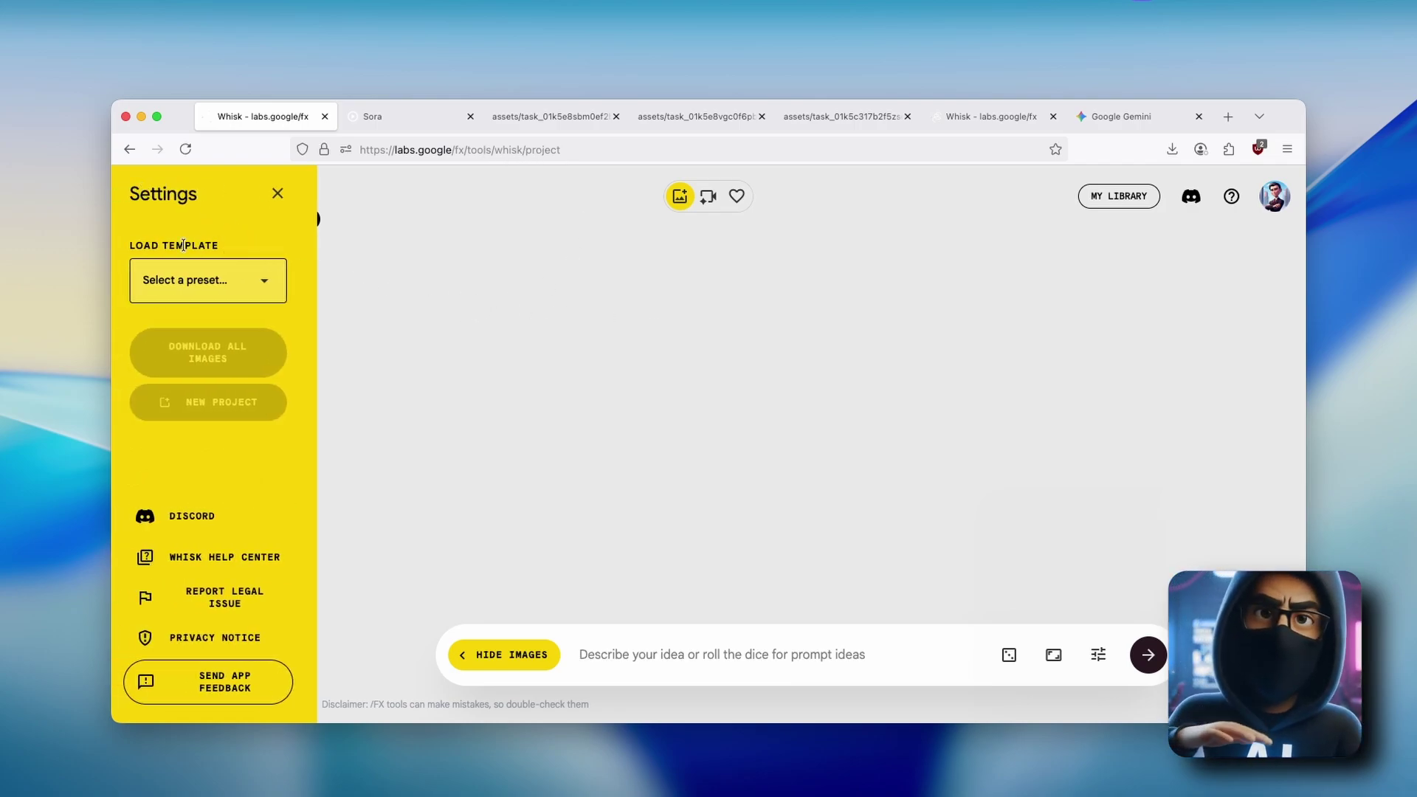
pyautogui.click(243, 280)
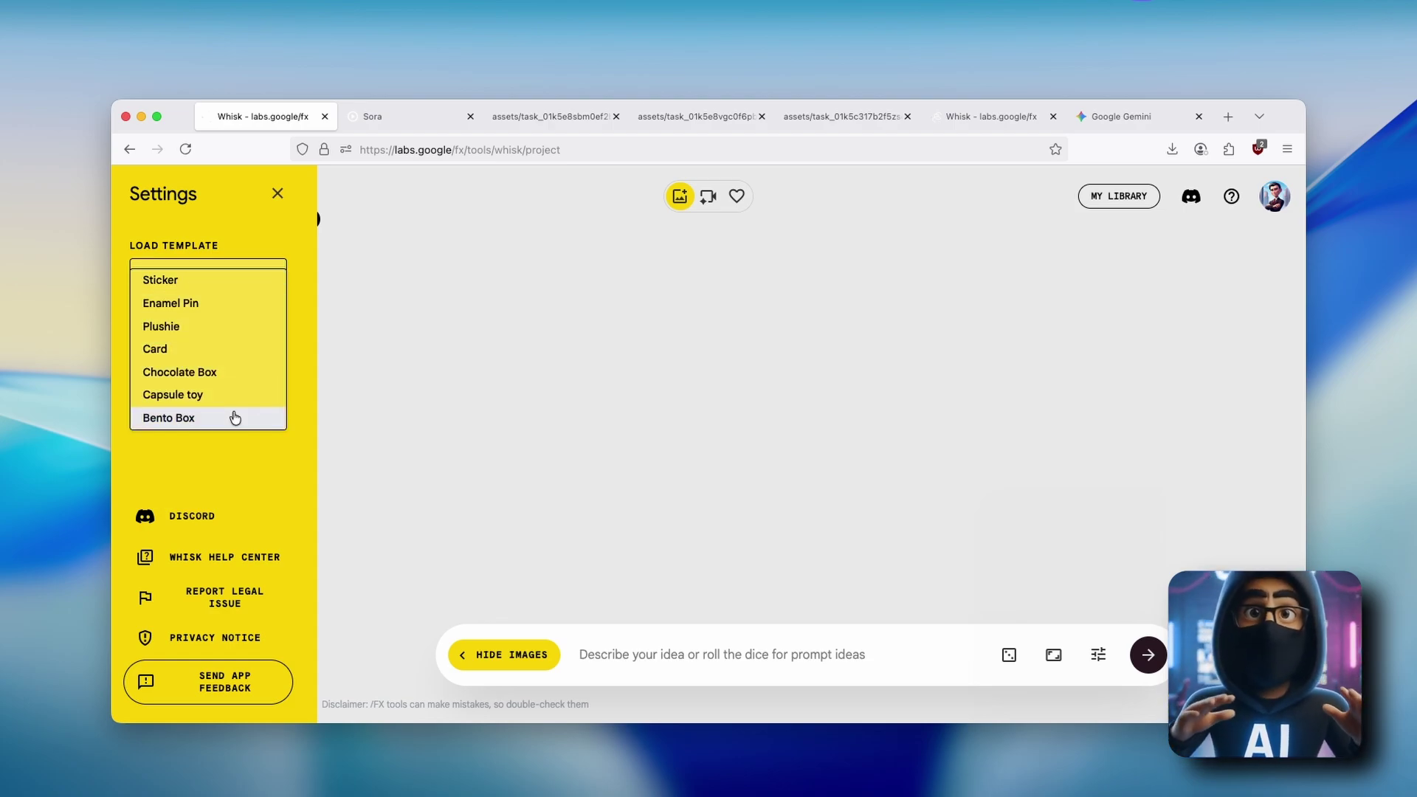
pyautogui.click(277, 193)
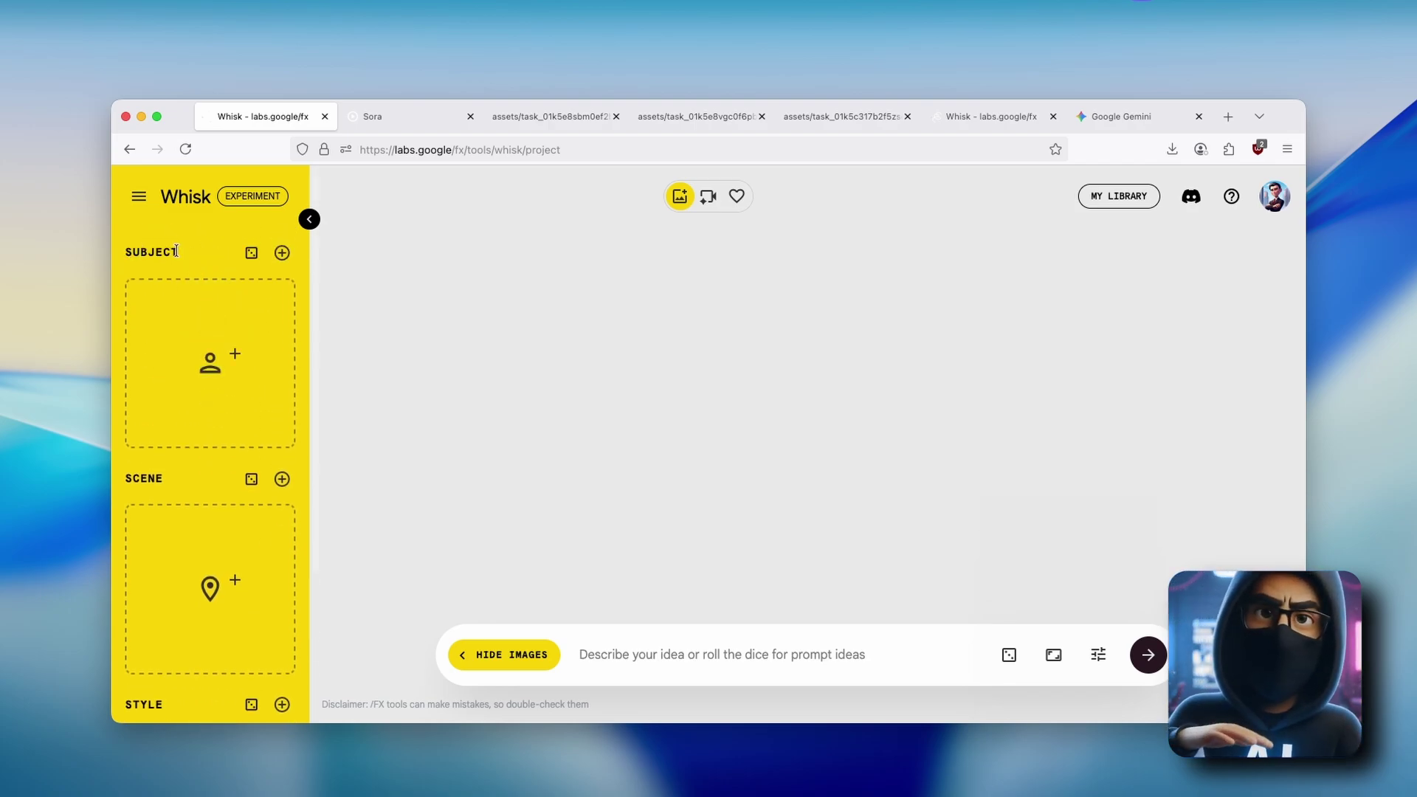
pyautogui.scroll(-2, 202, 367)
pyautogui.scroll(-2, 221, 382)
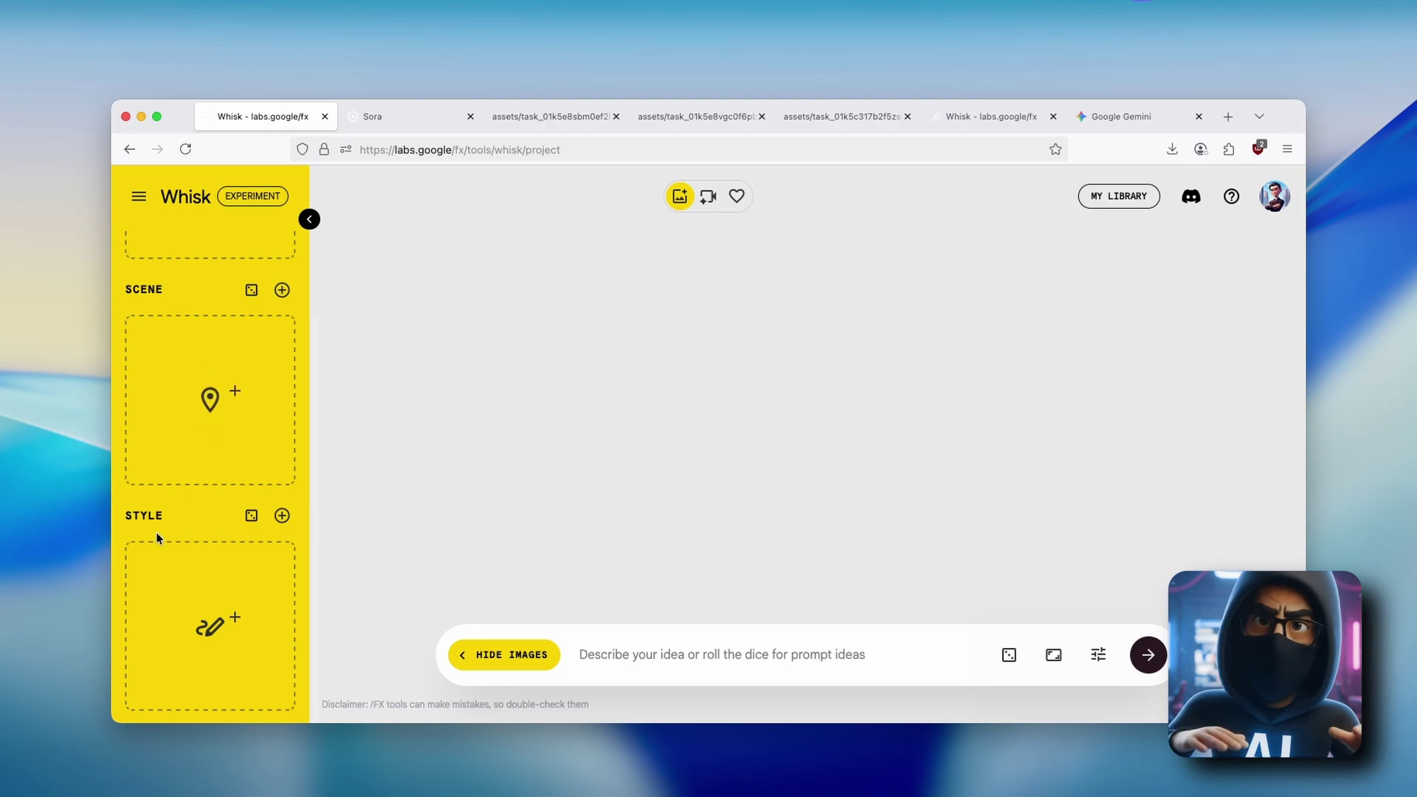
pyautogui.scroll(2, 233, 536)
pyautogui.scroll(1, 217, 443)
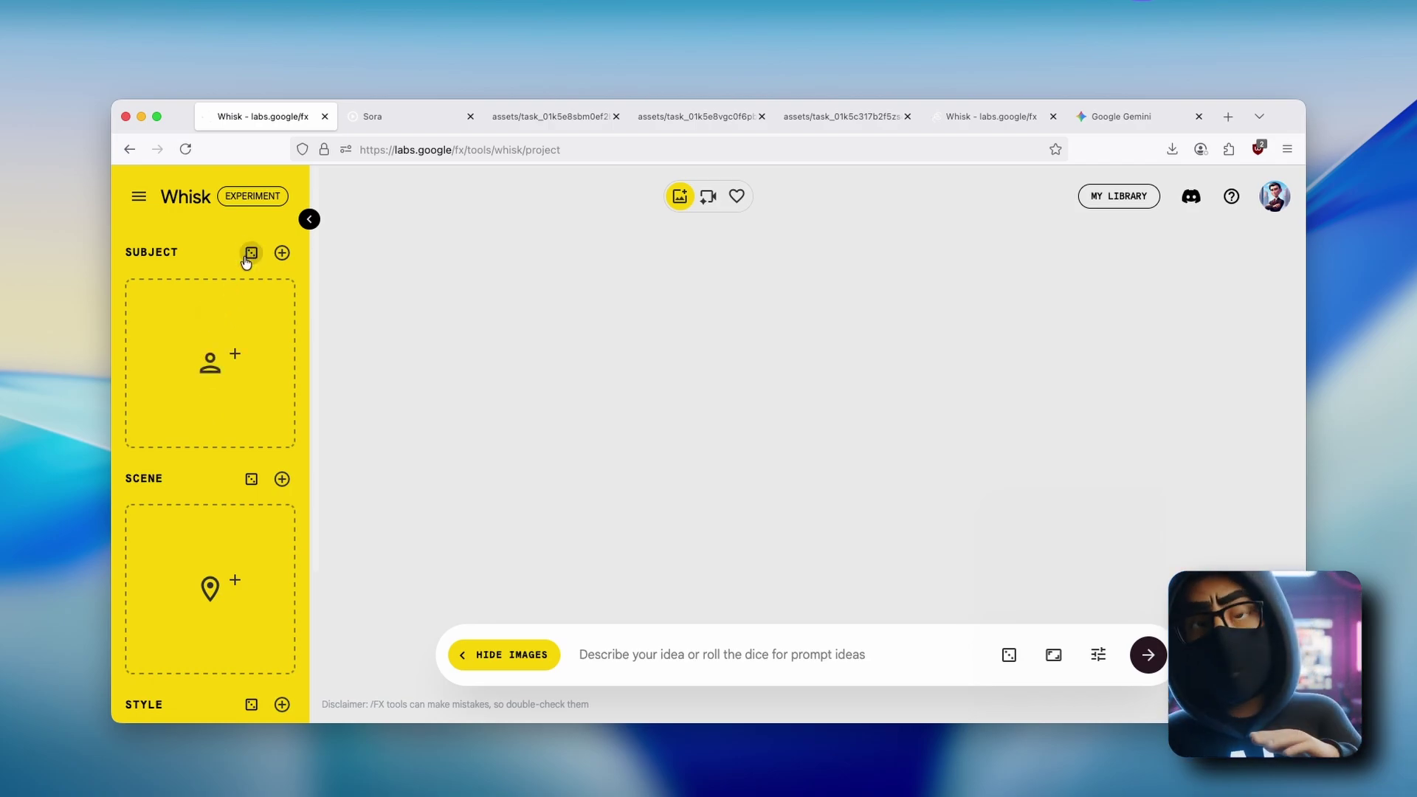
pyautogui.click(254, 258)
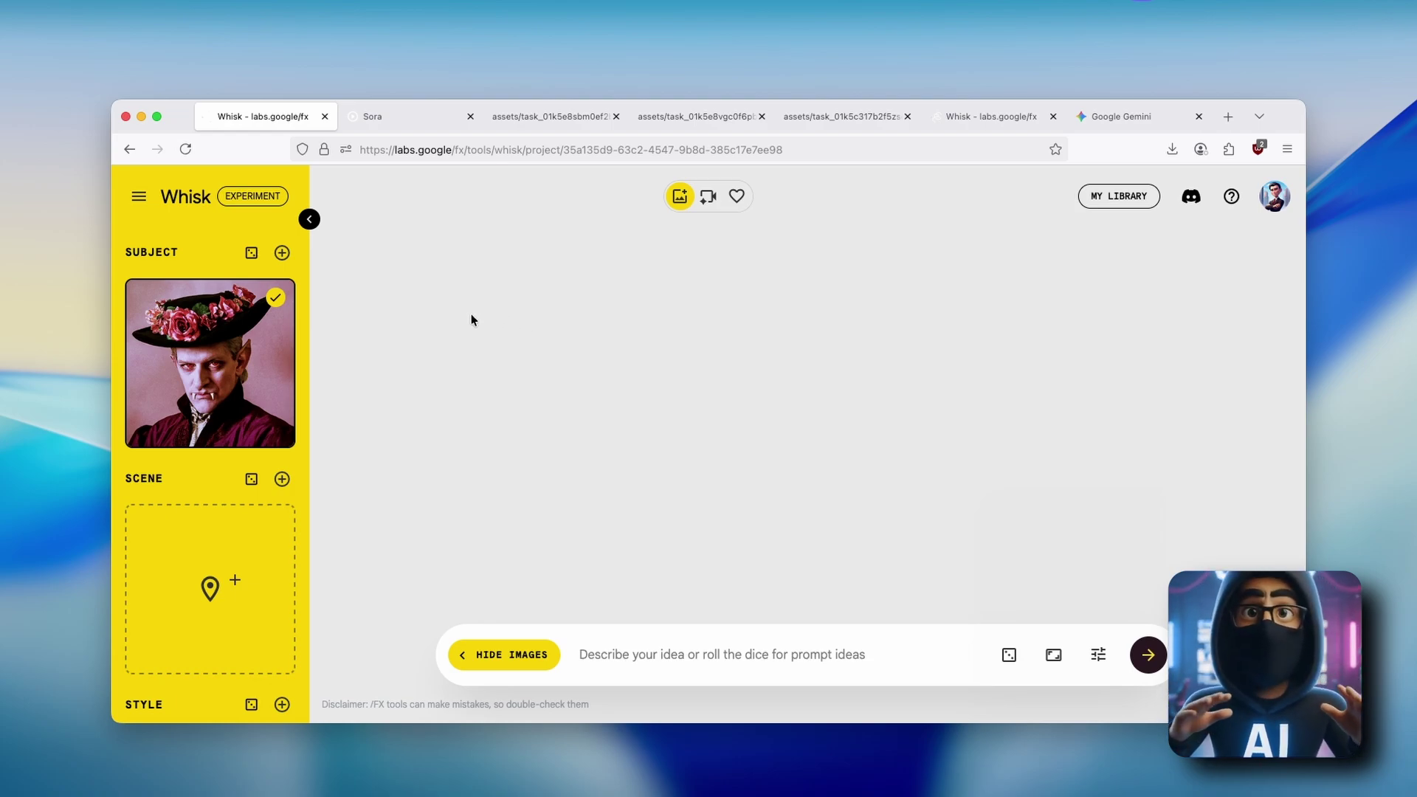
pyautogui.scroll(-1, 221, 354)
pyautogui.scroll(-2, 224, 399)
pyautogui.scroll(3, 225, 408)
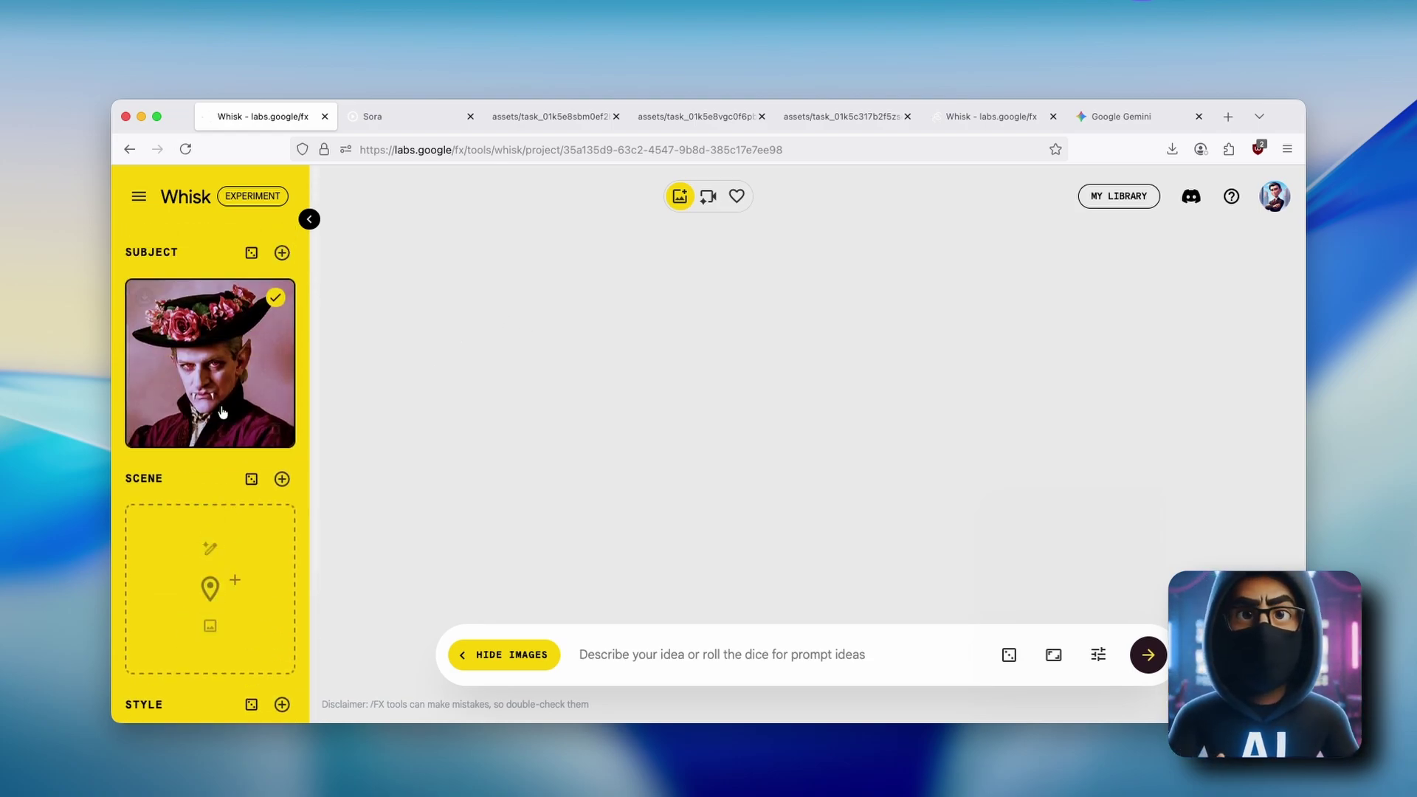
pyautogui.scroll(-3, 189, 366)
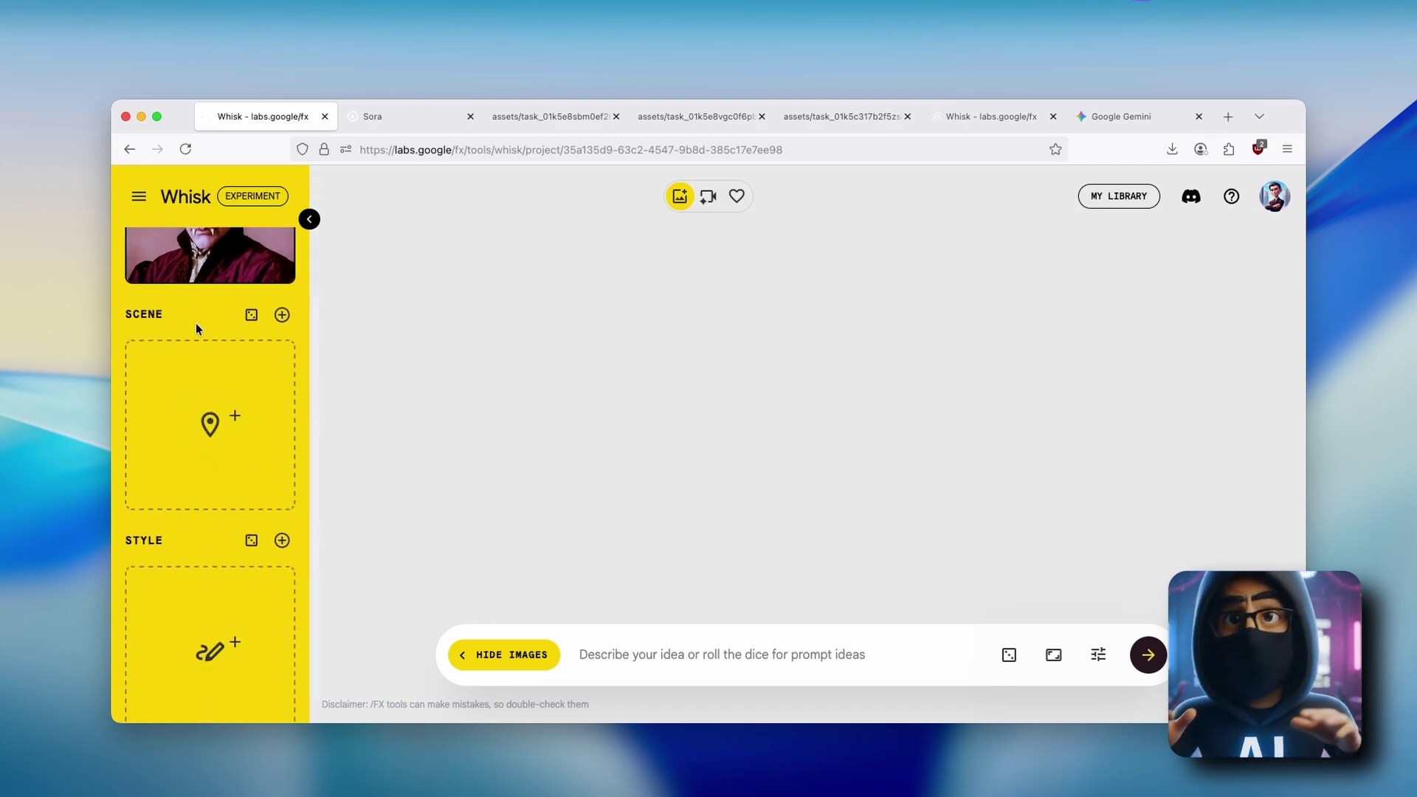
pyautogui.scroll(-1, 194, 355)
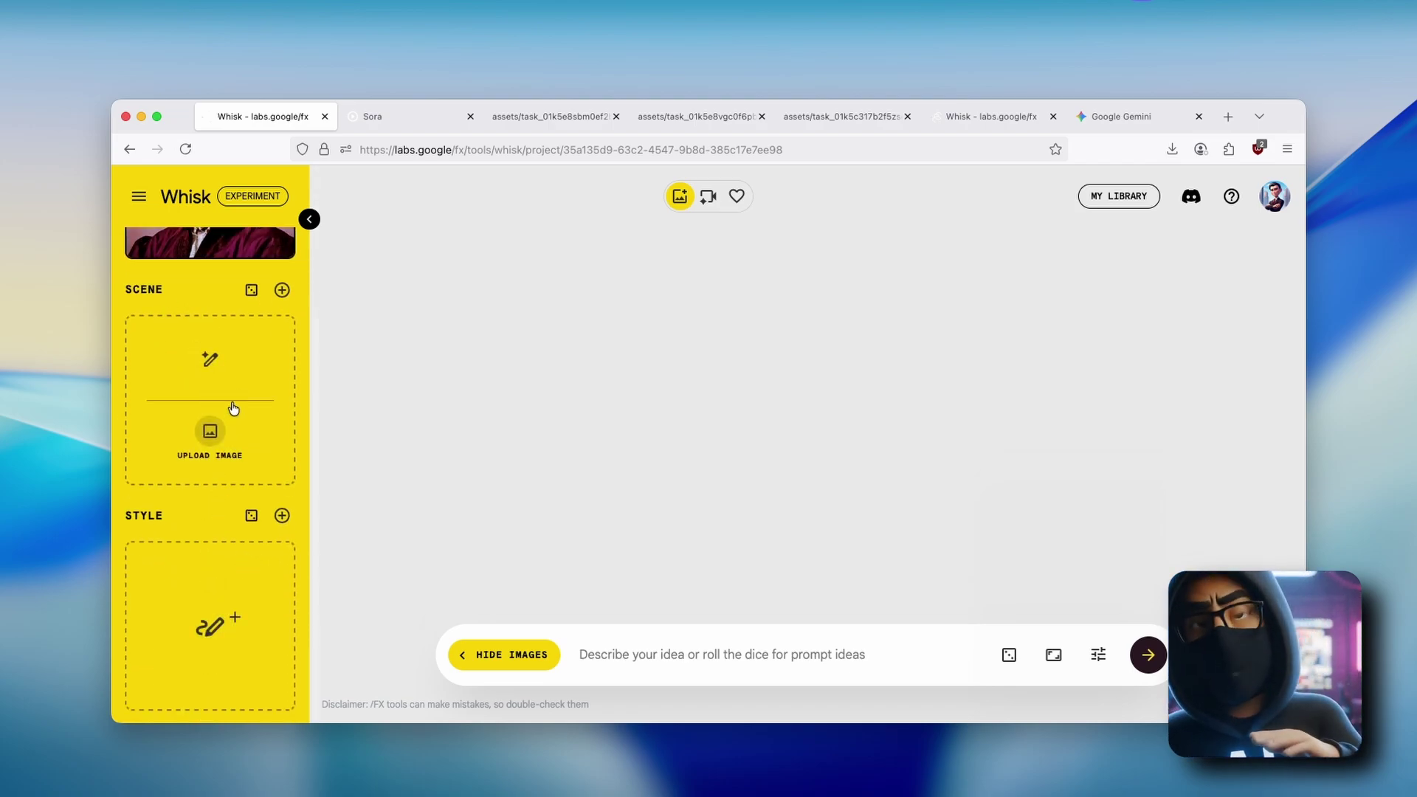
pyautogui.scroll(3, 229, 399)
pyautogui.click(277, 431)
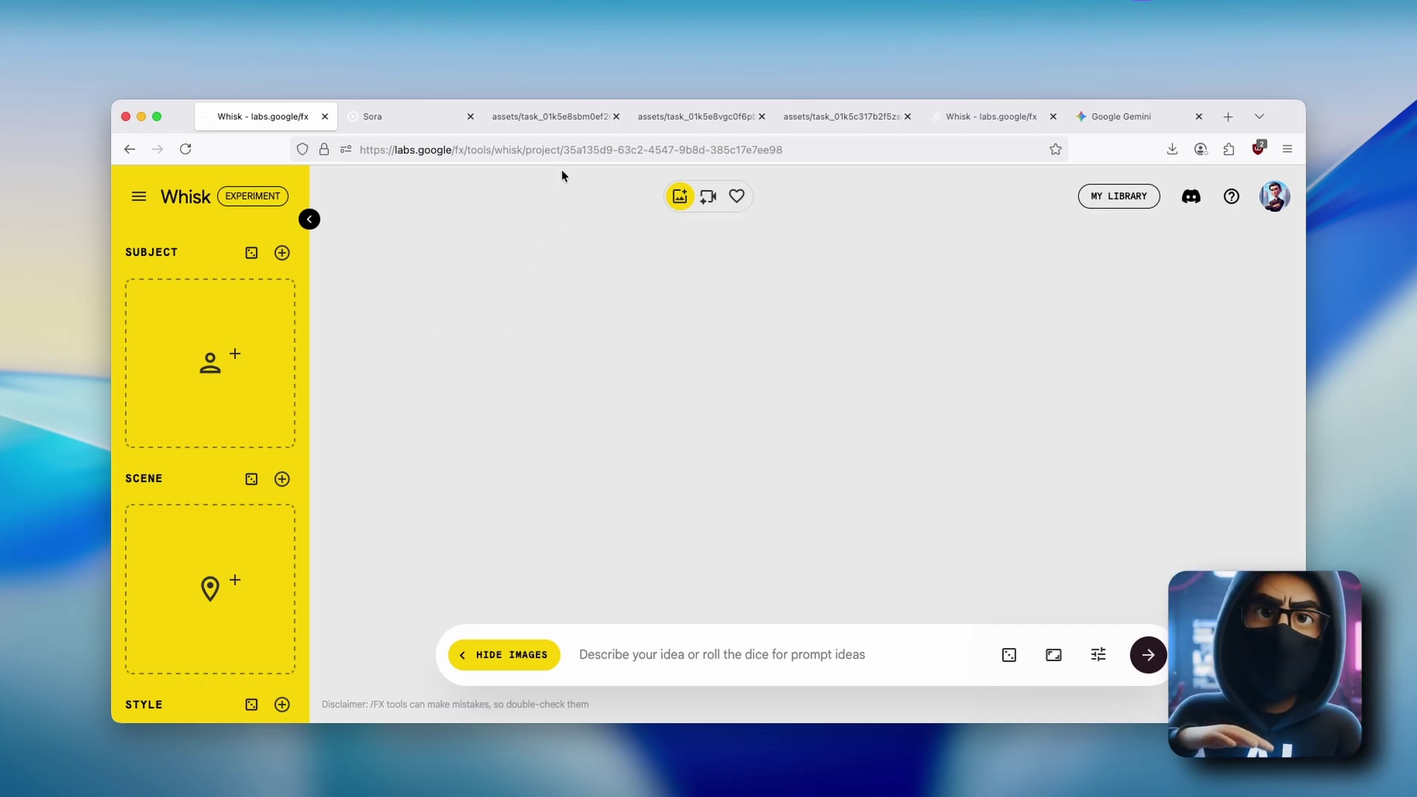
# - Preview the underwater, desert landmarks and chess players reference images, then return to Whisk
pyautogui.click(547, 117)
pyautogui.click(731, 117)
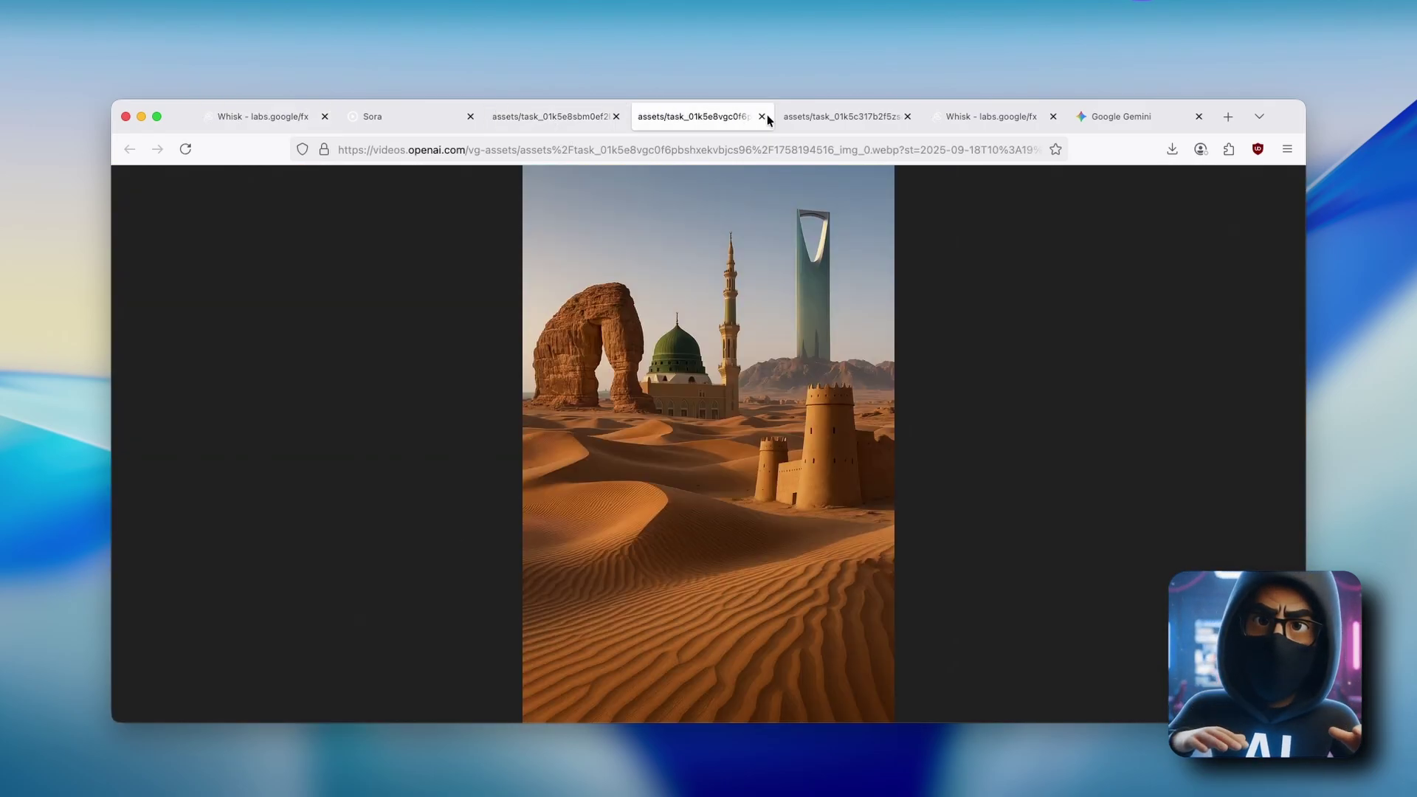
pyautogui.click(841, 116)
pyautogui.click(568, 115)
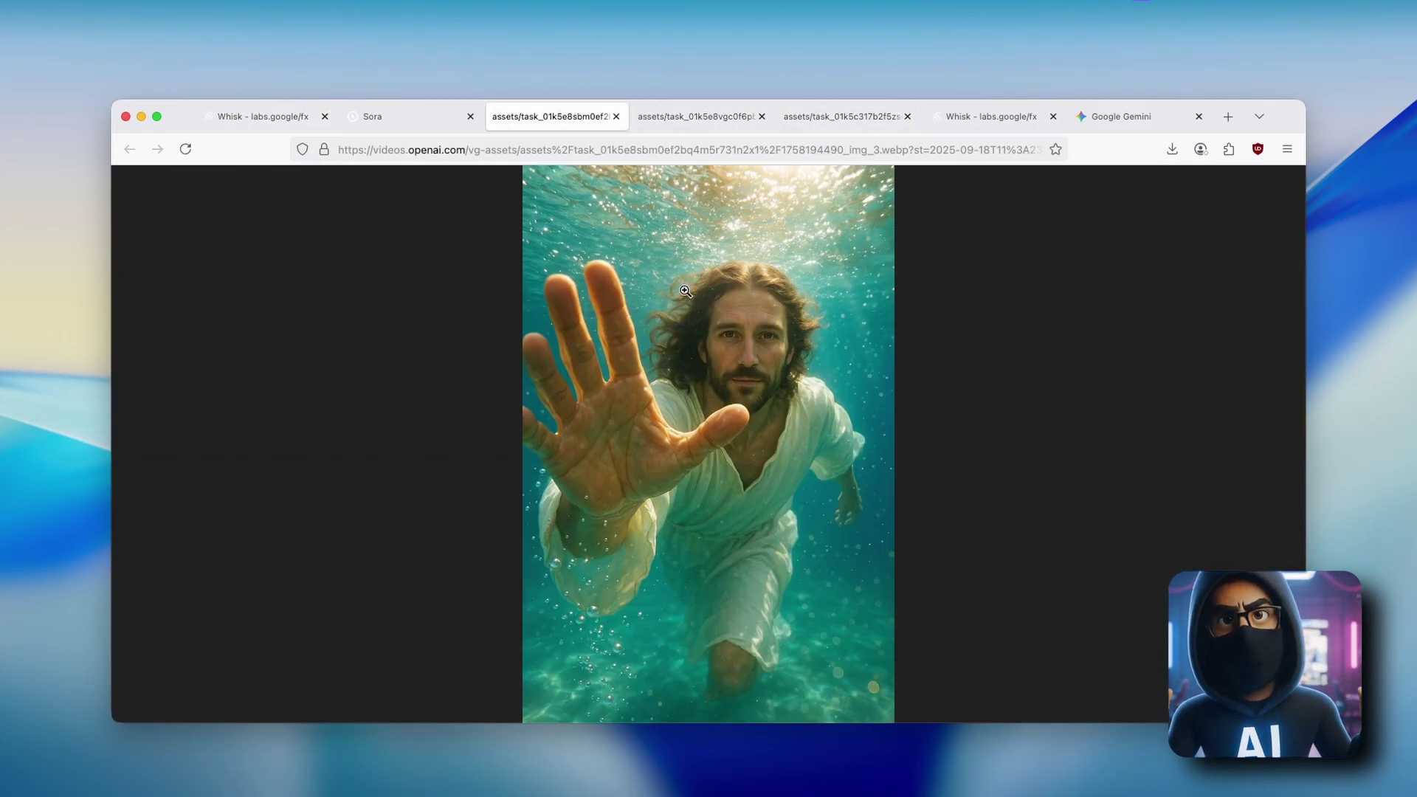
pyautogui.click(708, 117)
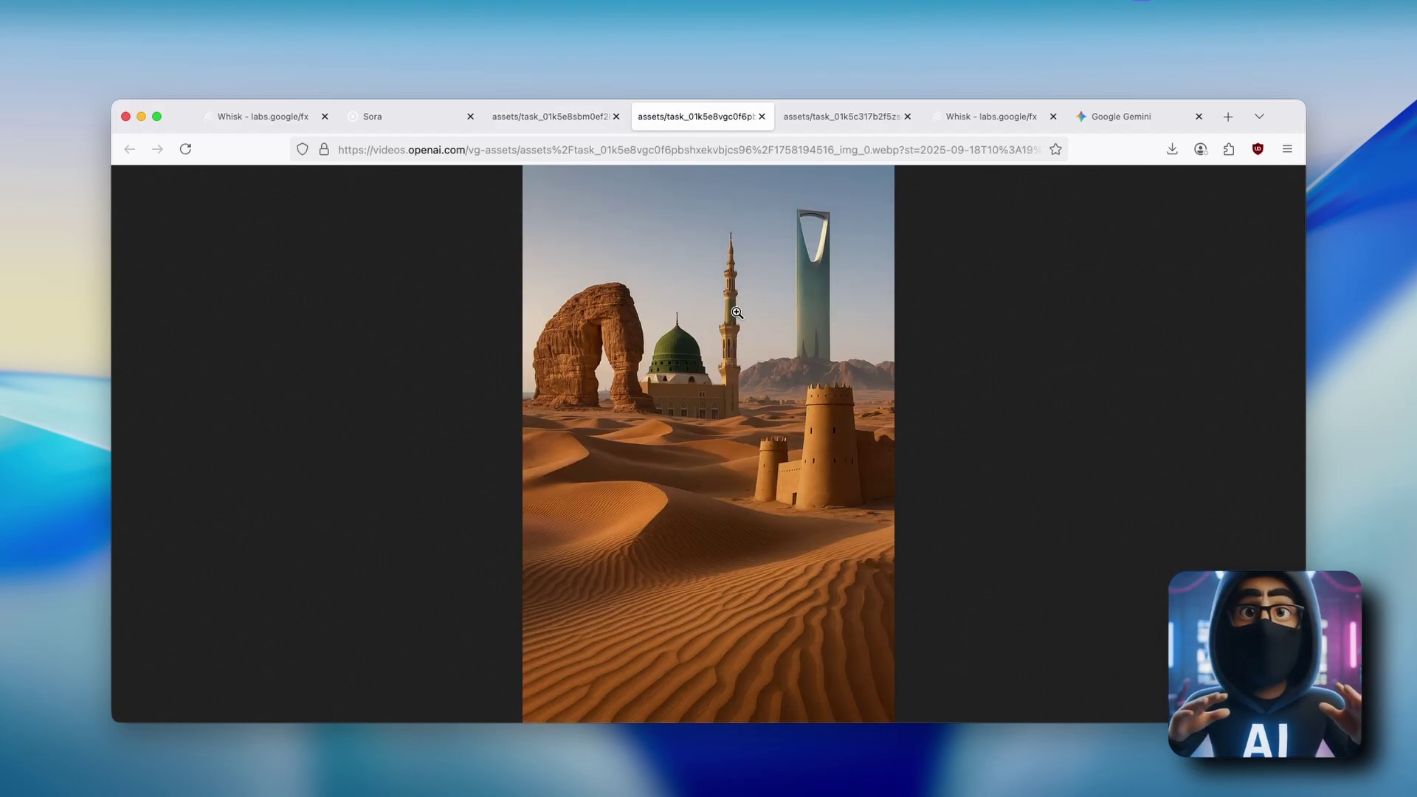
pyautogui.click(808, 127)
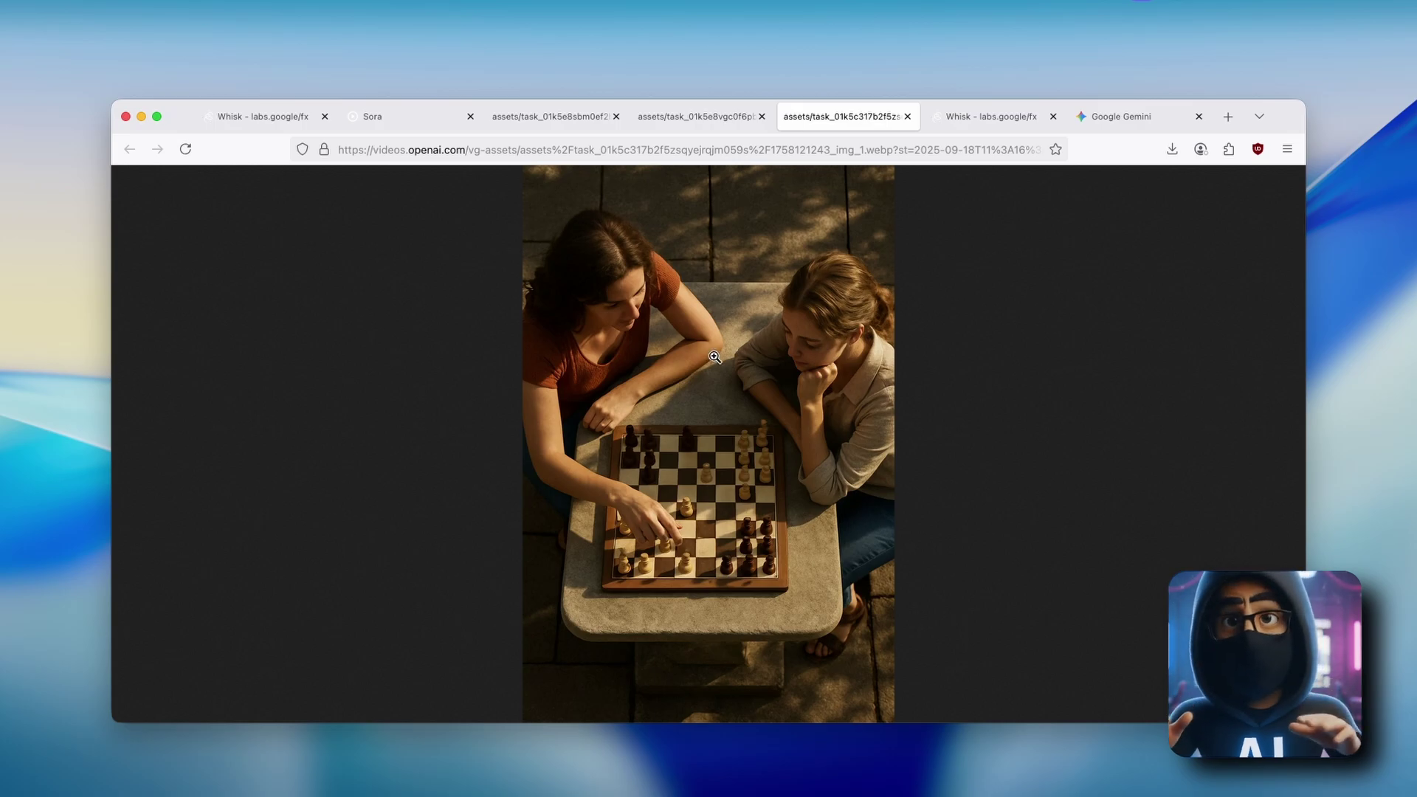
pyautogui.click(271, 119)
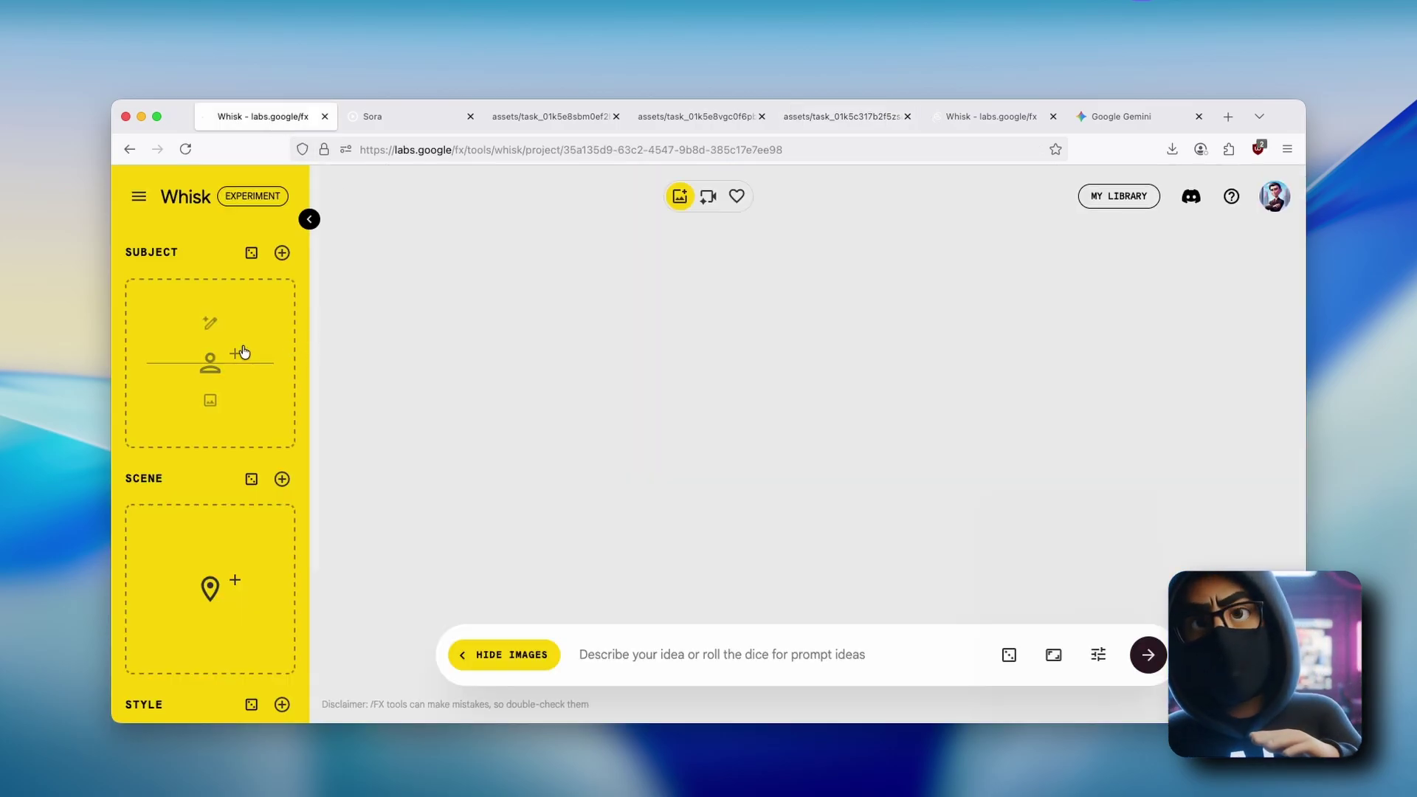
# - Upload the underwater figure image from Downloads as the subject
pyautogui.click(212, 401)
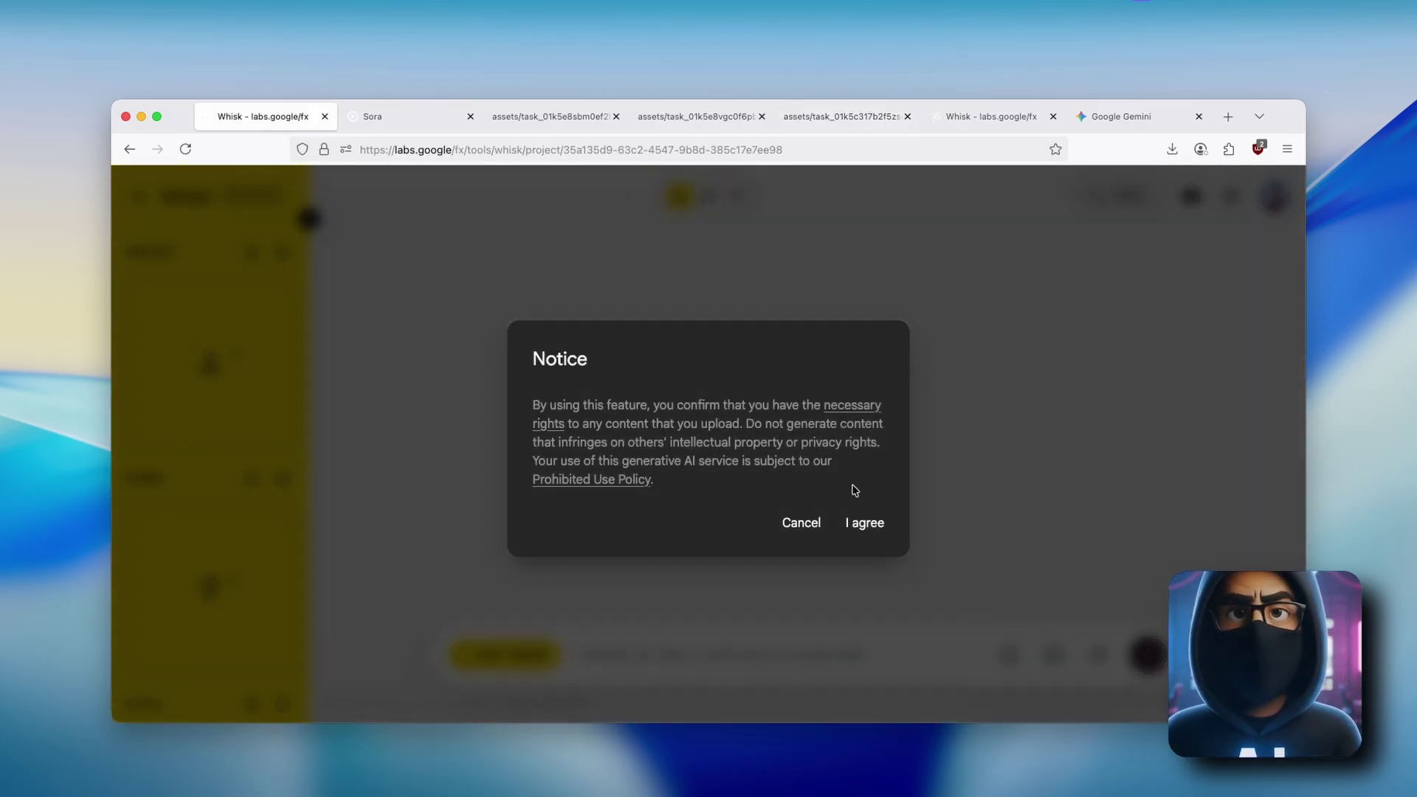
pyautogui.click(877, 527)
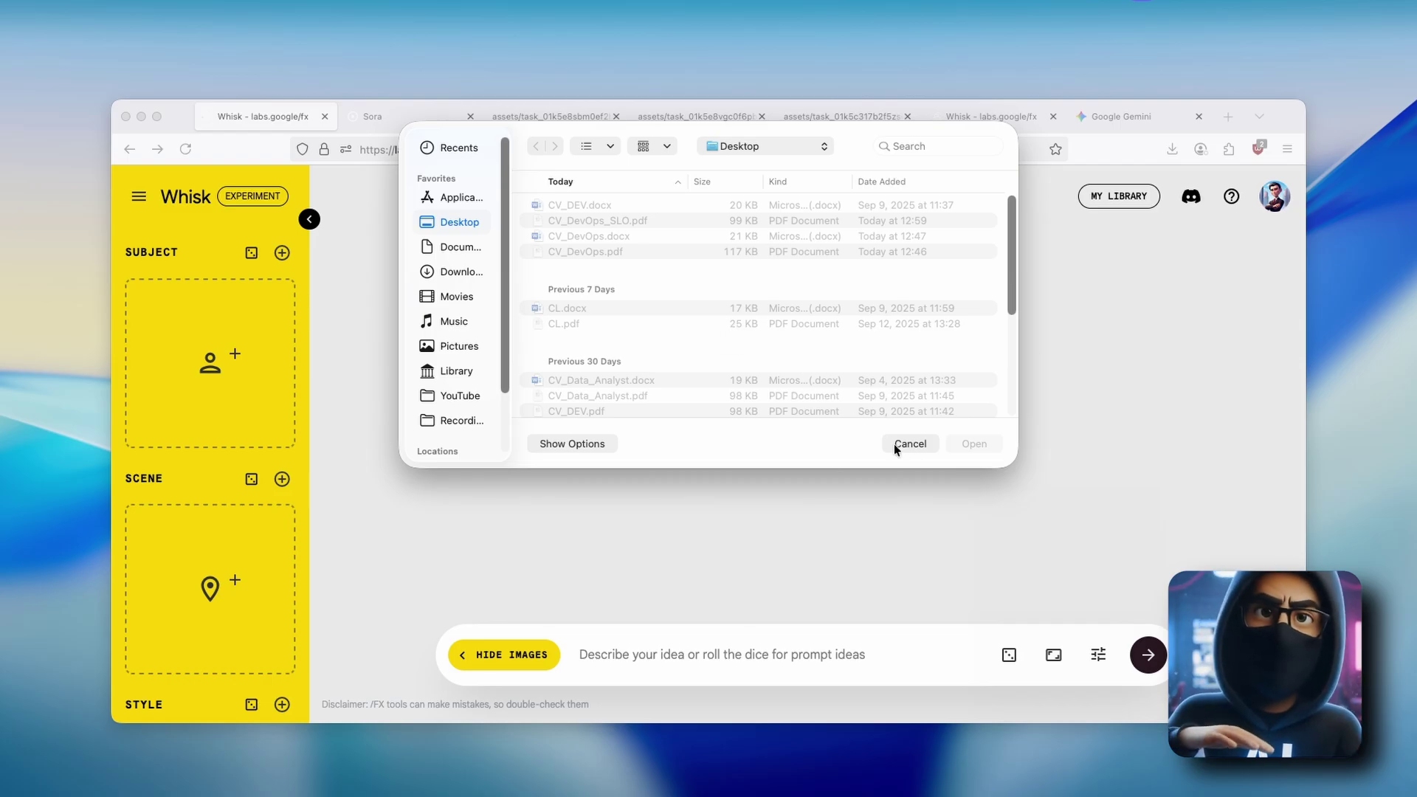
pyautogui.click(910, 444)
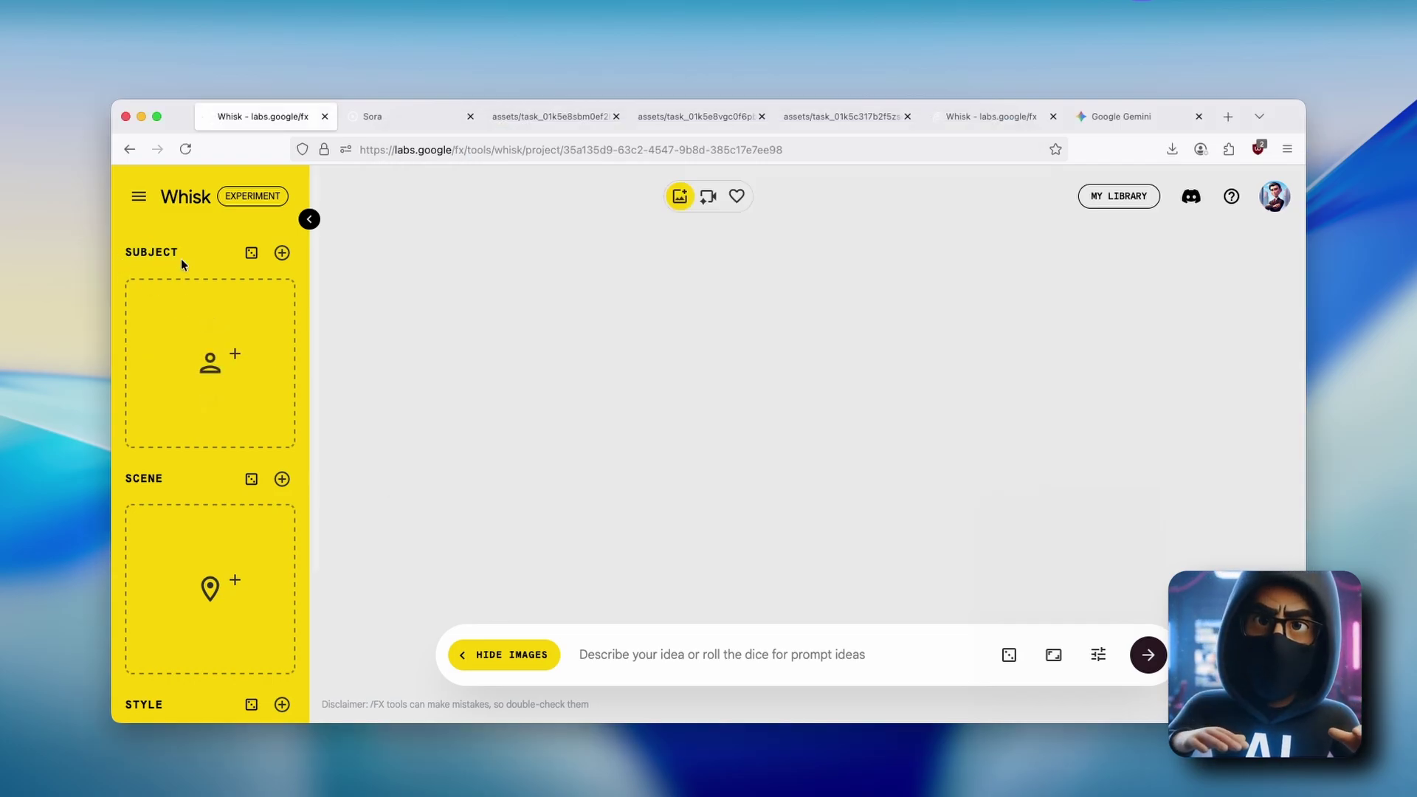
pyautogui.moveTo(210, 363)
pyautogui.click(213, 396)
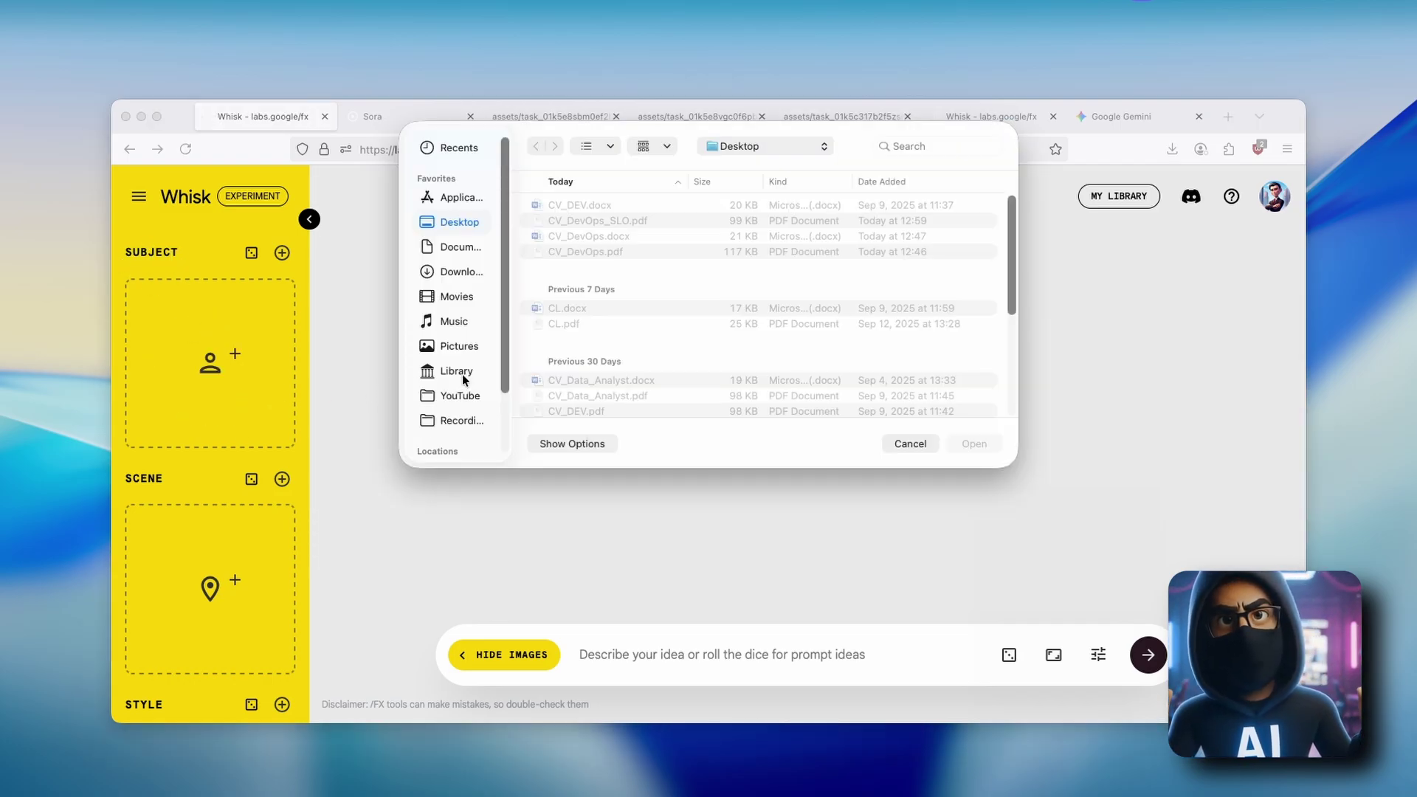
pyautogui.click(462, 271)
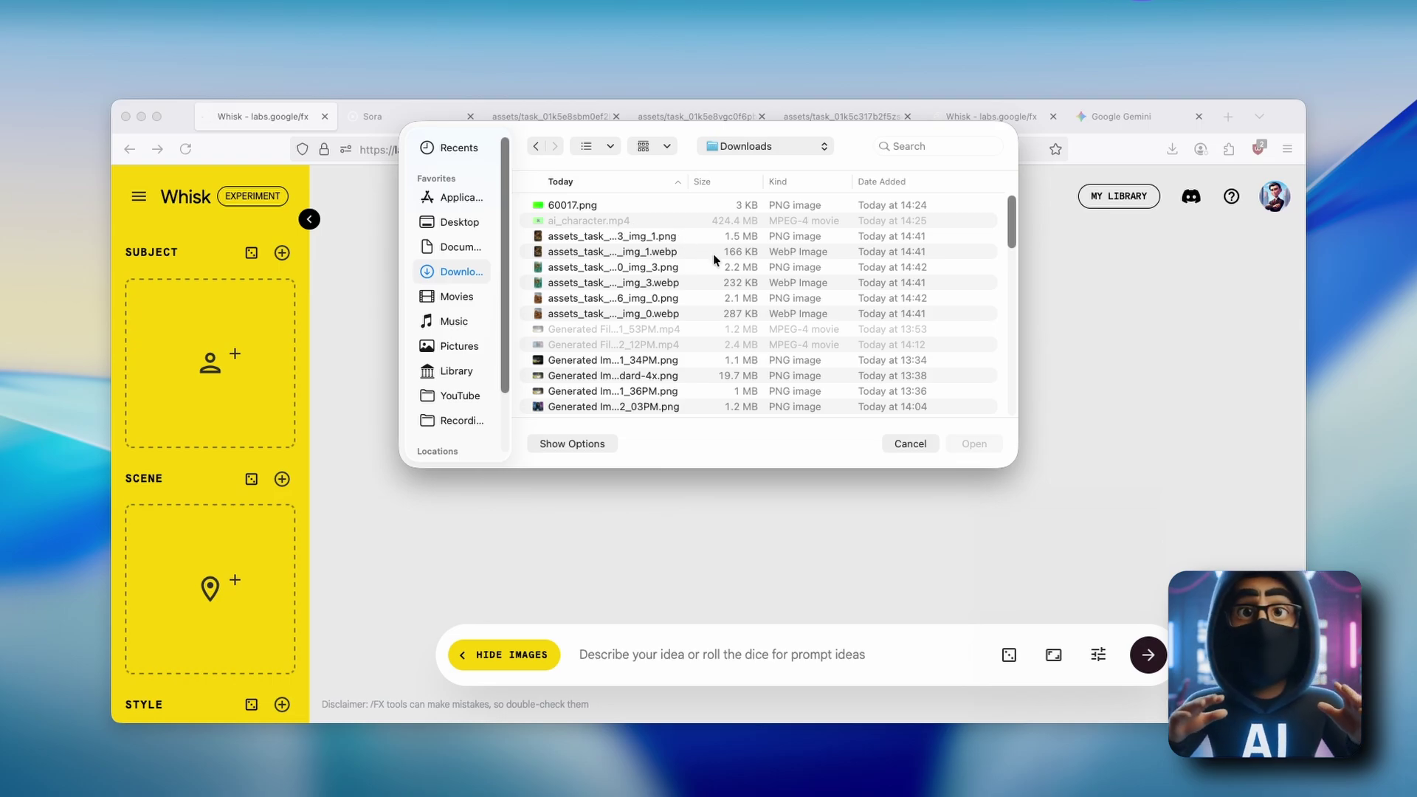
pyautogui.scroll(-2, 670, 314)
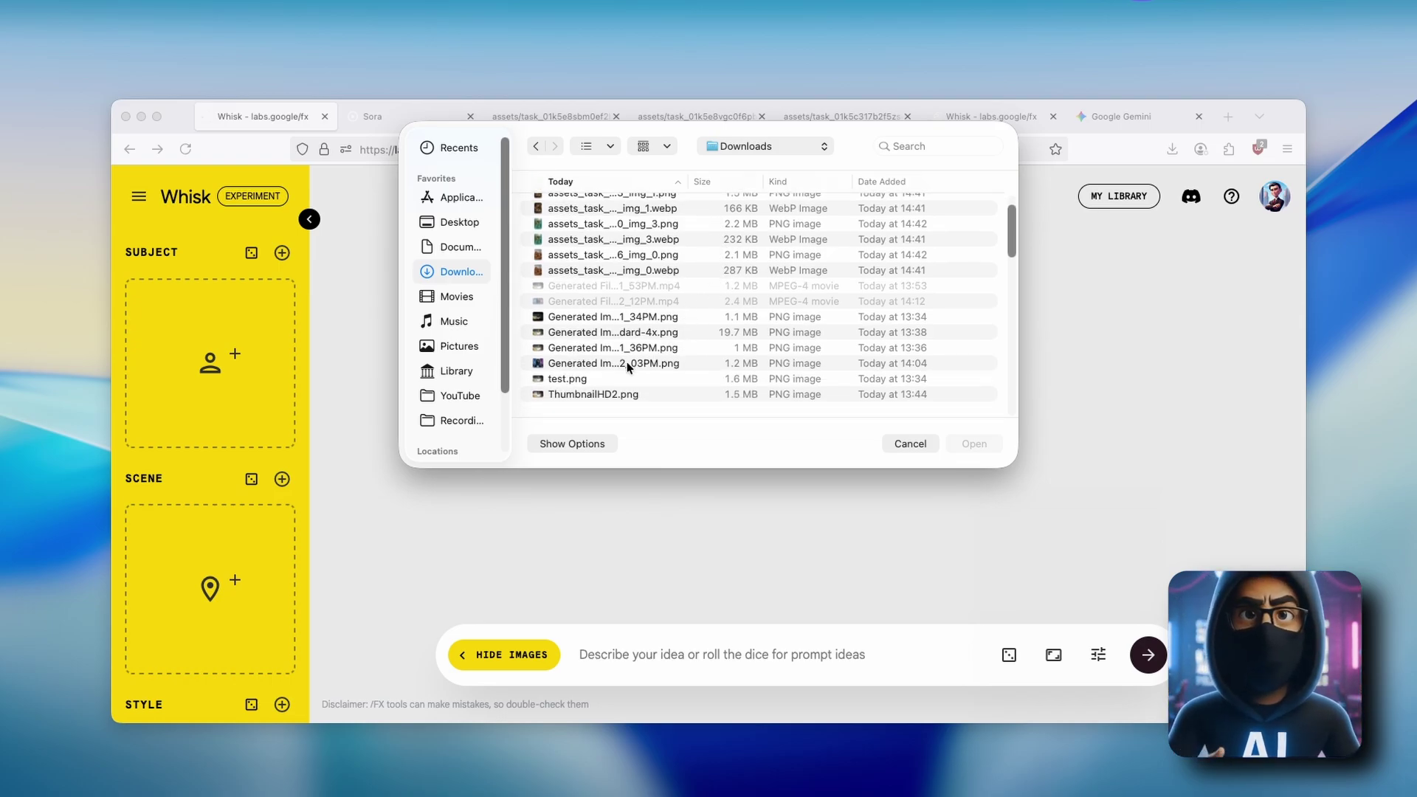
pyautogui.scroll(-2, 669, 364)
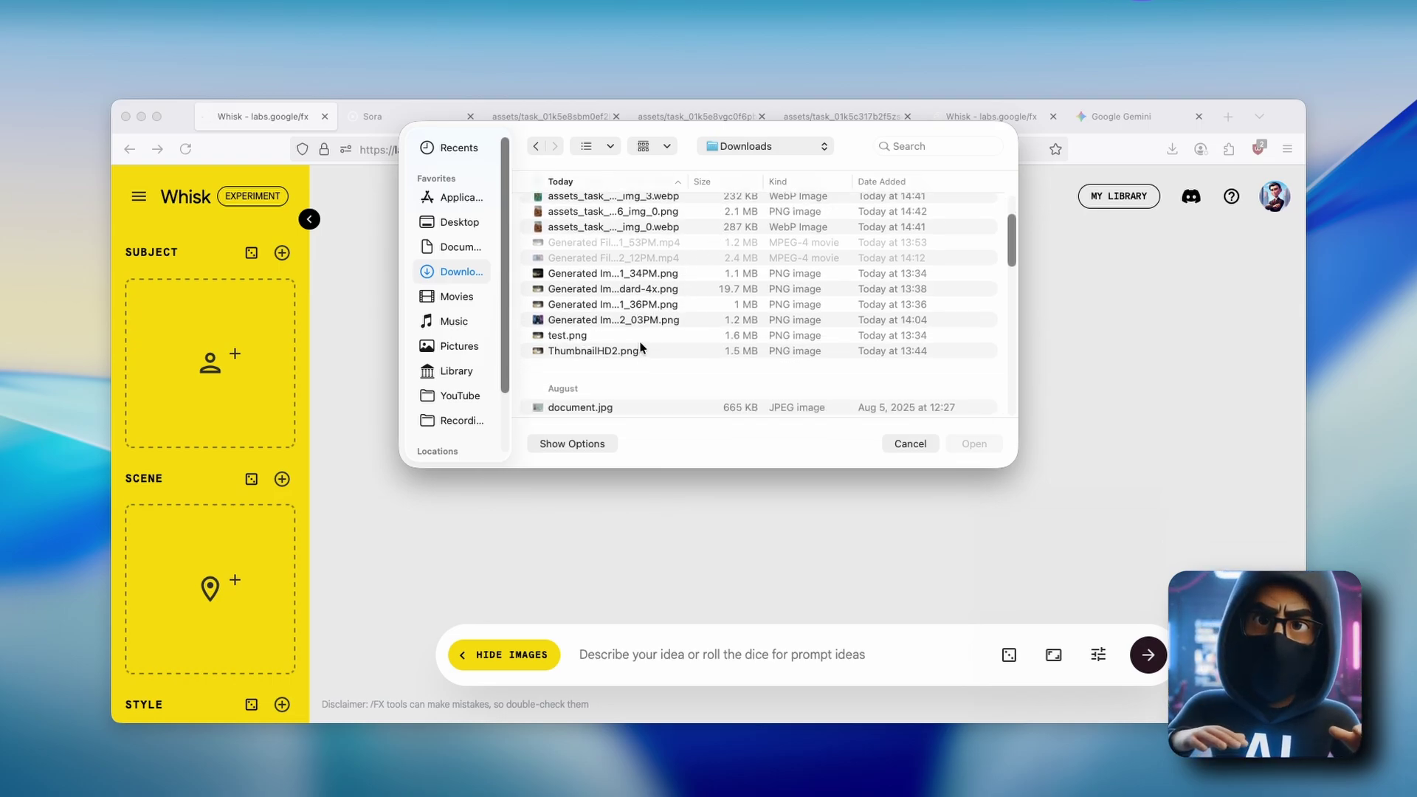
pyautogui.doubleClick(674, 312)
pyautogui.scroll(-2, 228, 347)
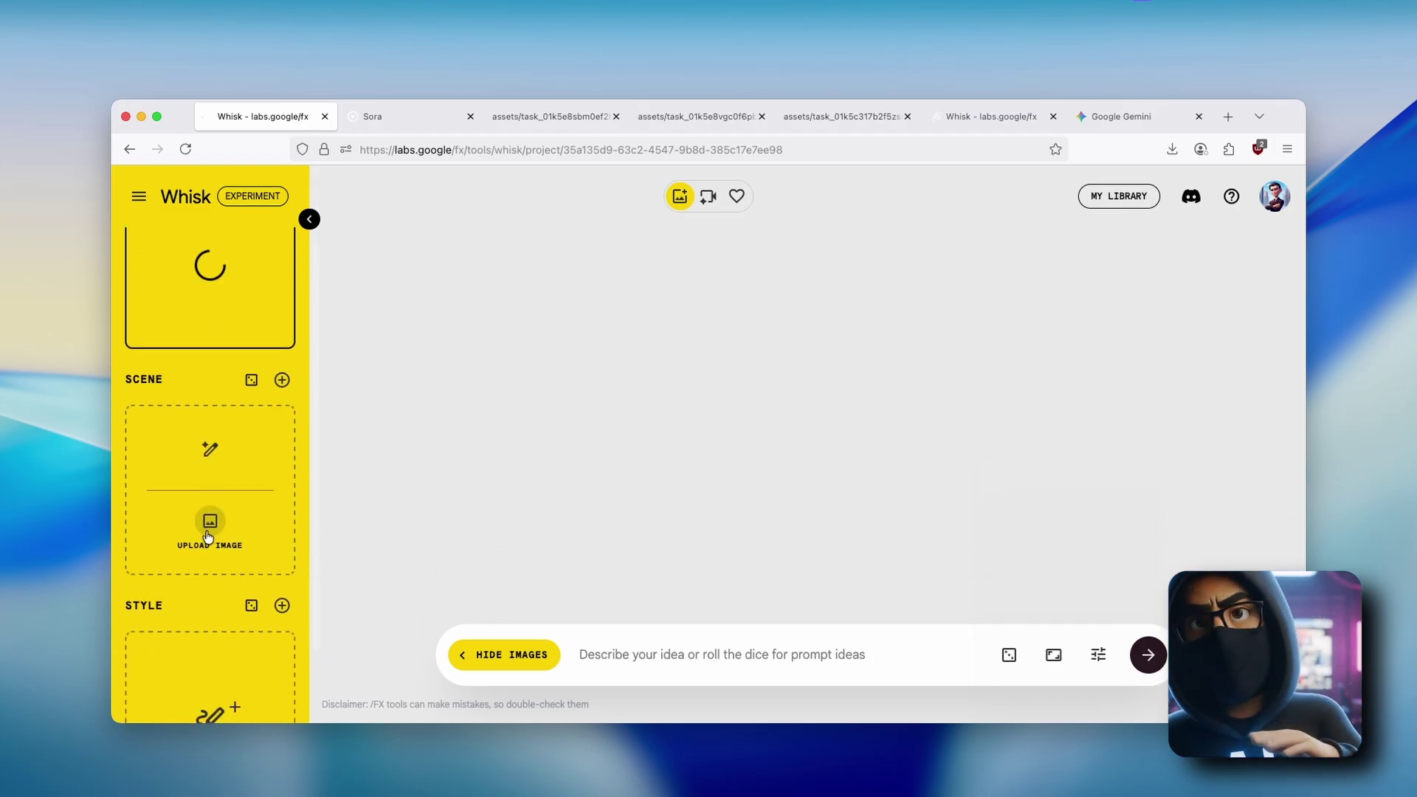
# - Upload the desert landmarks image as the scene and chess players as the style
pyautogui.click(209, 524)
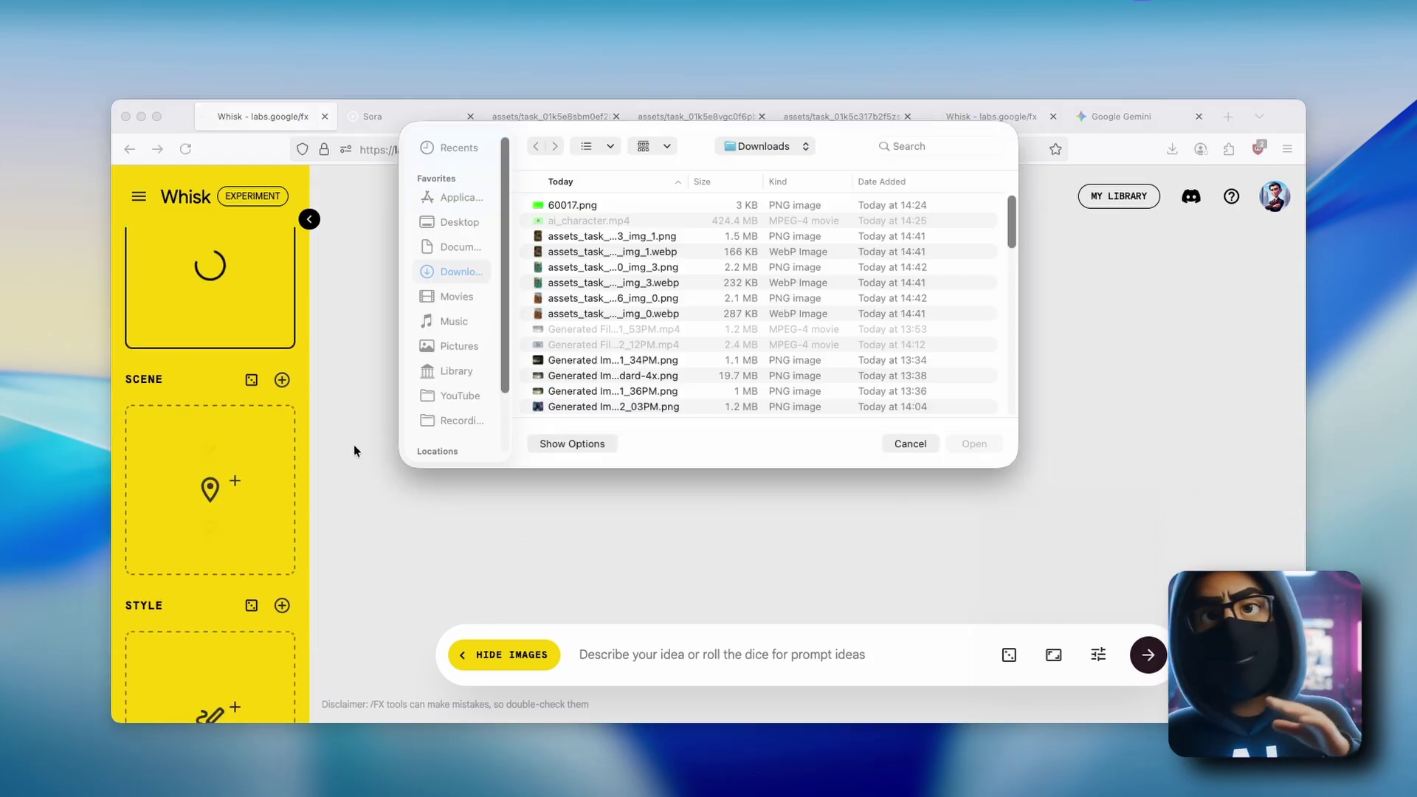
pyautogui.doubleClick(676, 254)
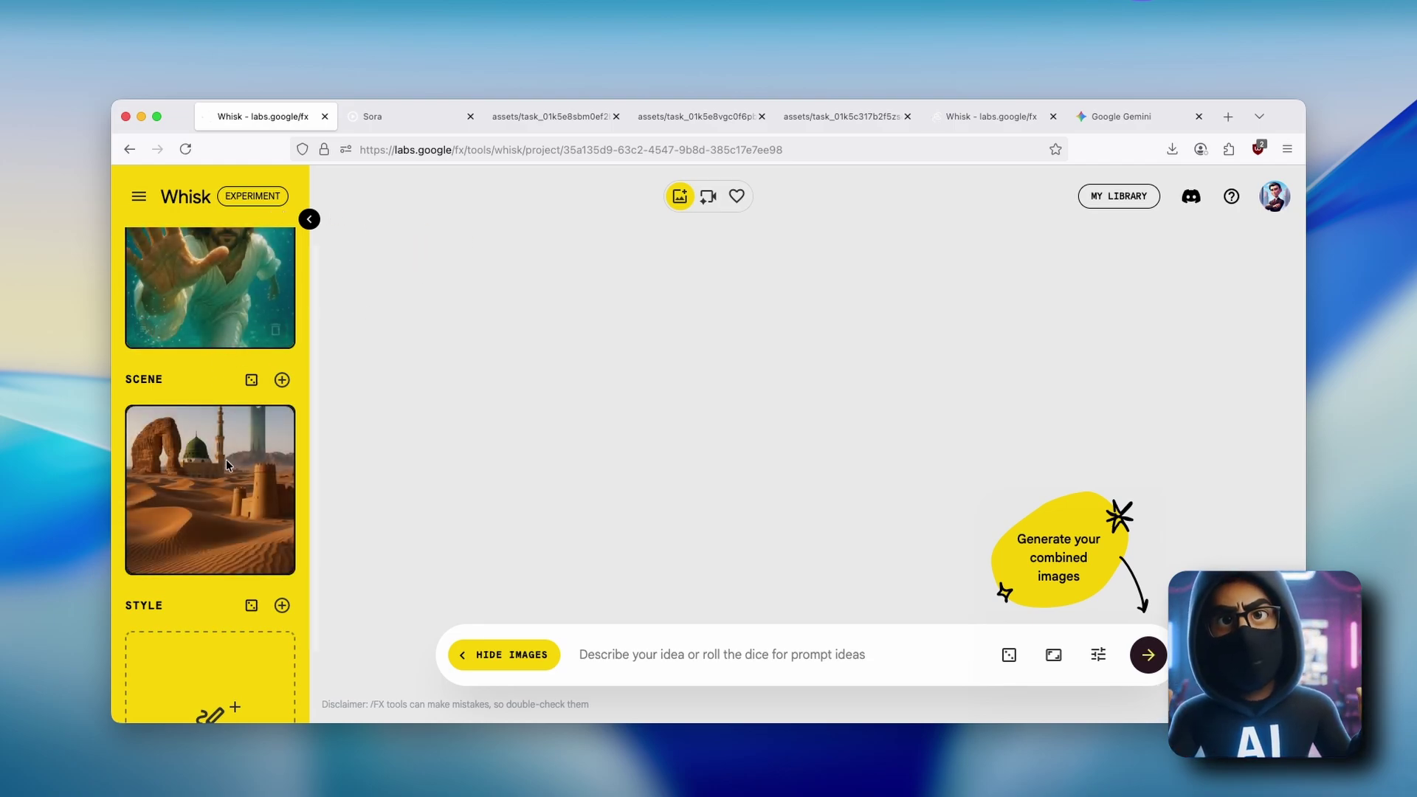
pyautogui.scroll(-2, 226, 459)
pyautogui.moveTo(211, 626)
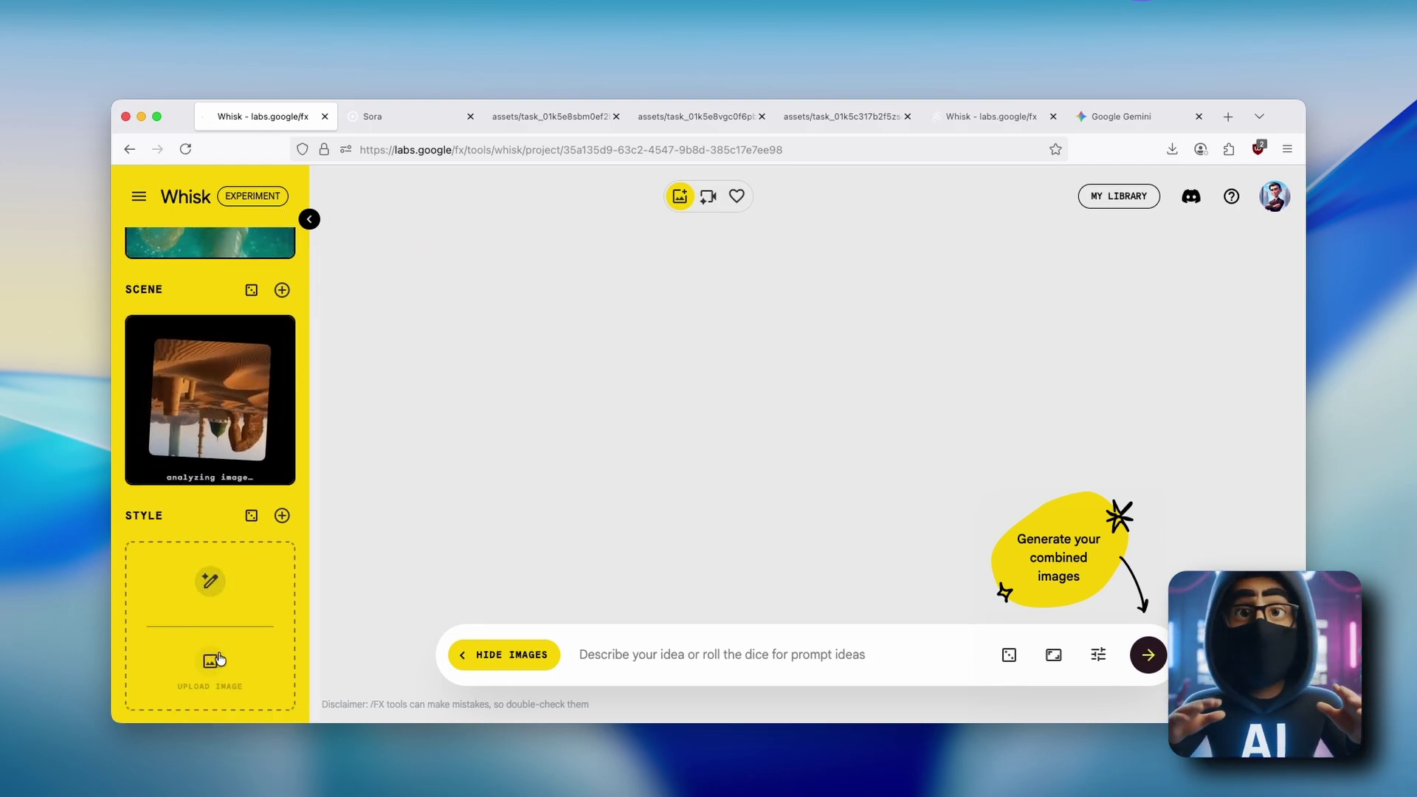
pyautogui.click(215, 668)
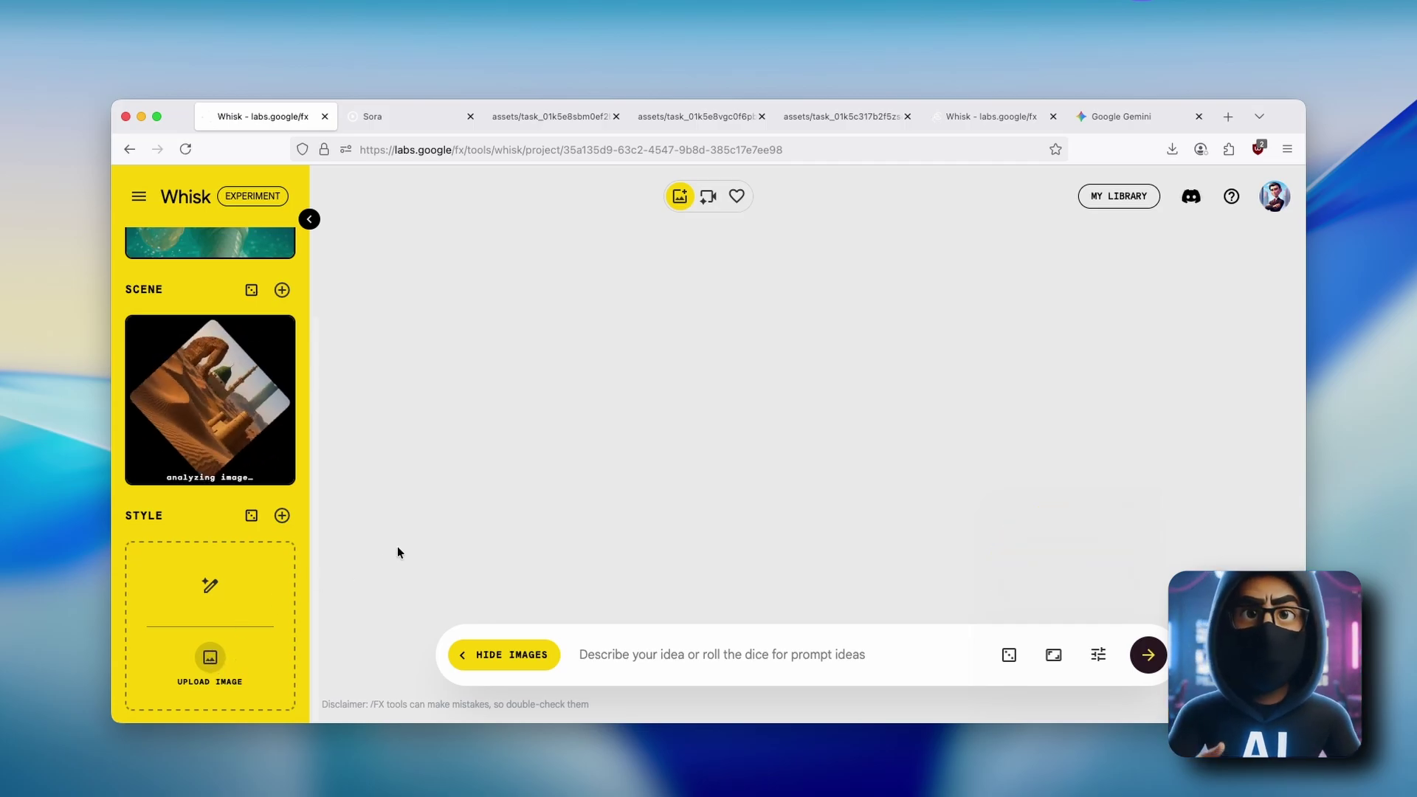
pyautogui.doubleClick(695, 238)
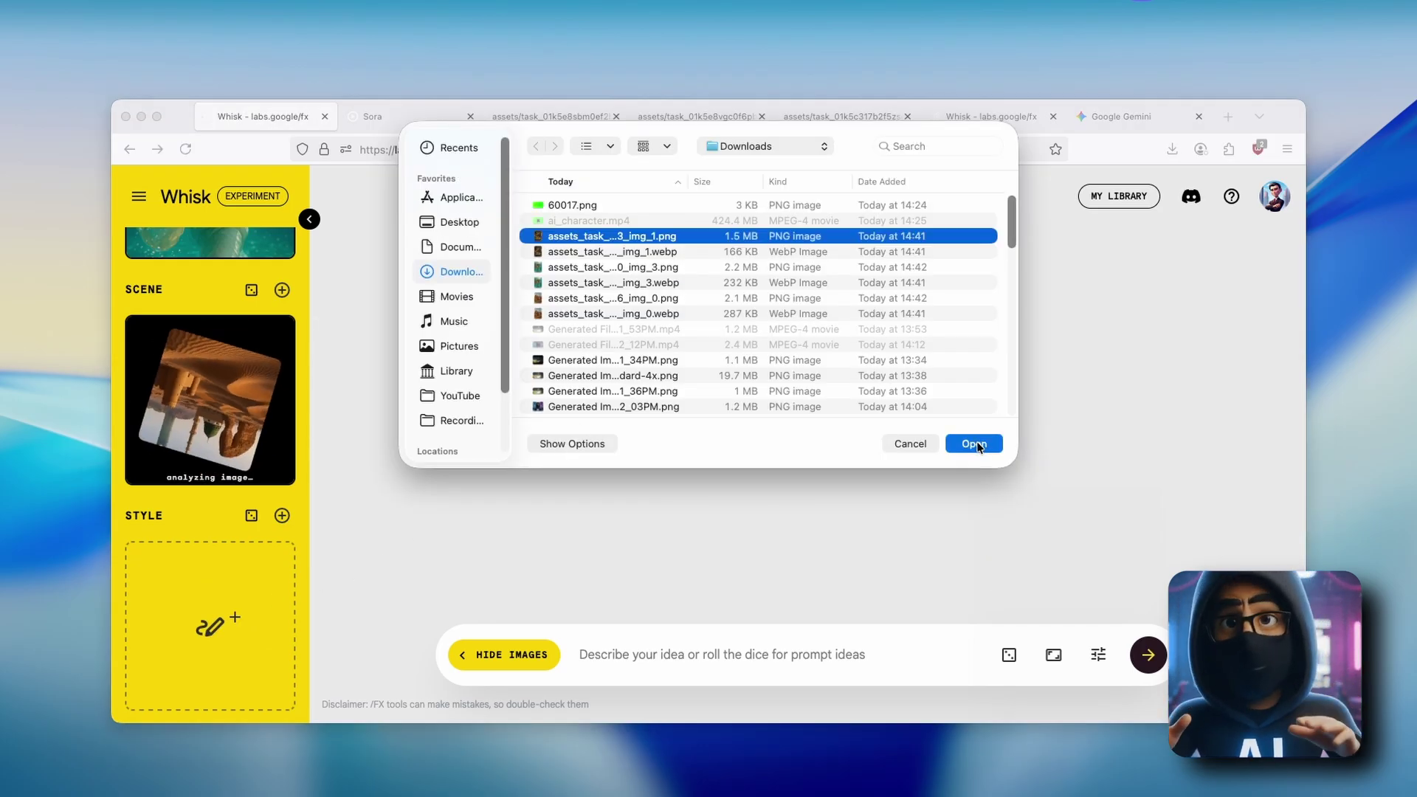
pyautogui.scroll(3, 266, 366)
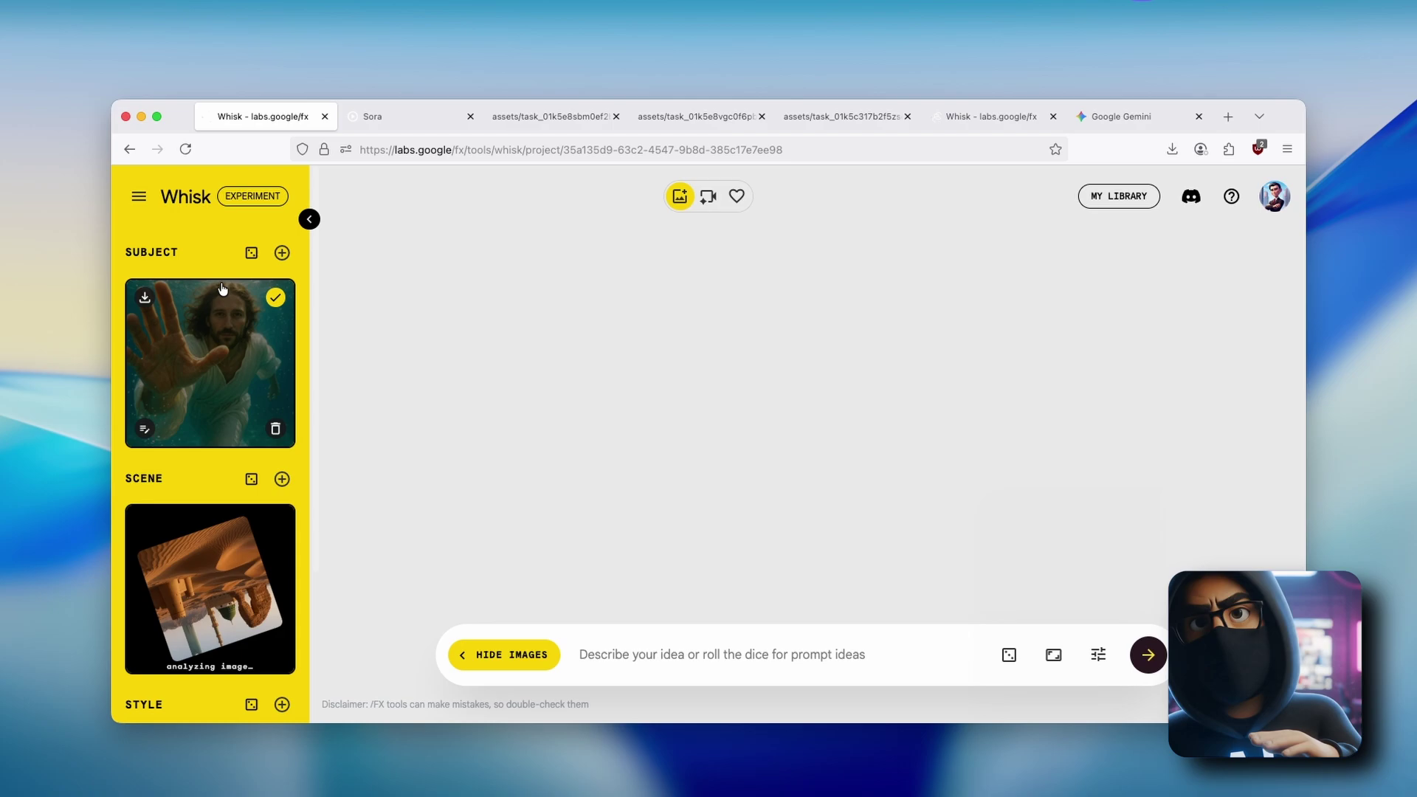
pyautogui.scroll(-3, 221, 493)
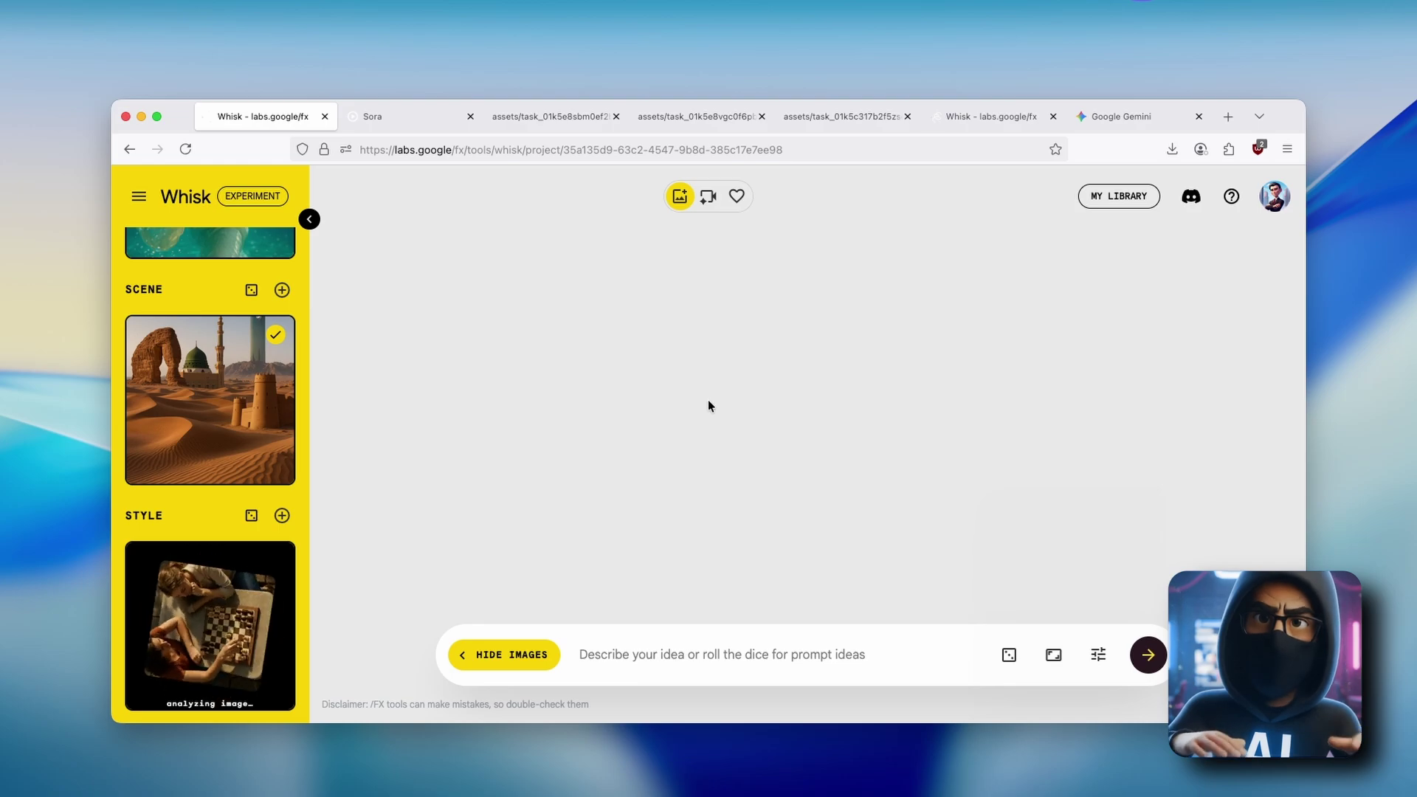
pyautogui.click(1098, 655)
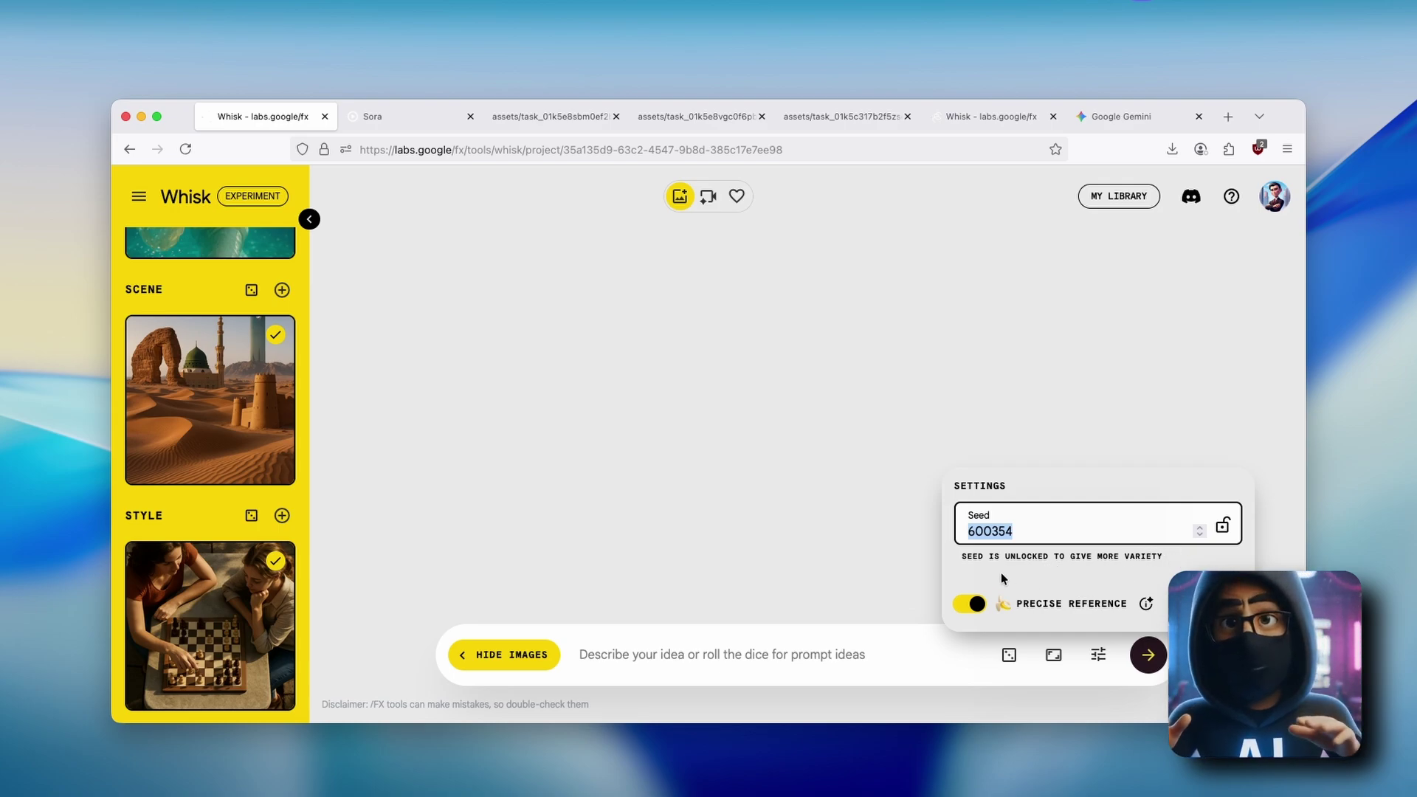
pyautogui.click(938, 406)
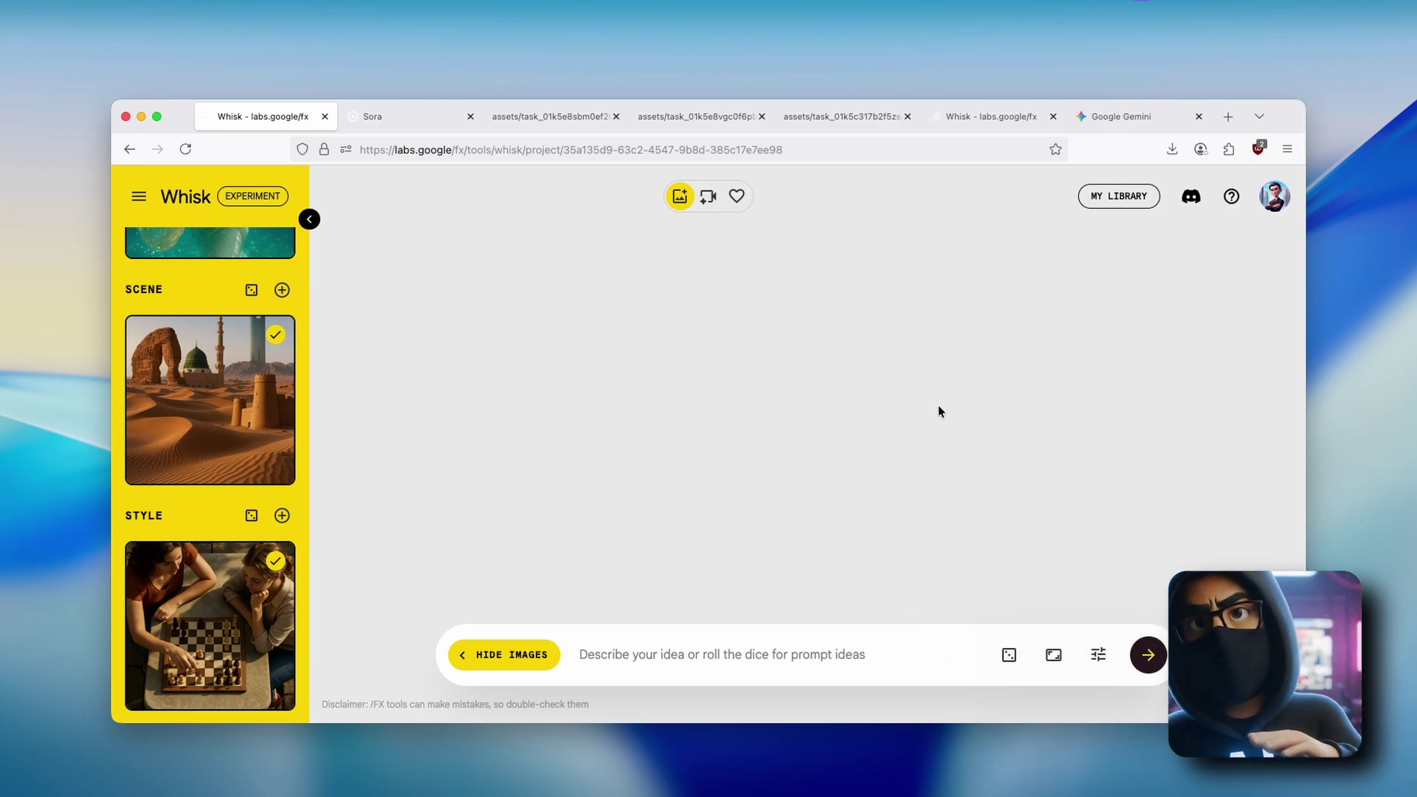
pyautogui.click(1053, 654)
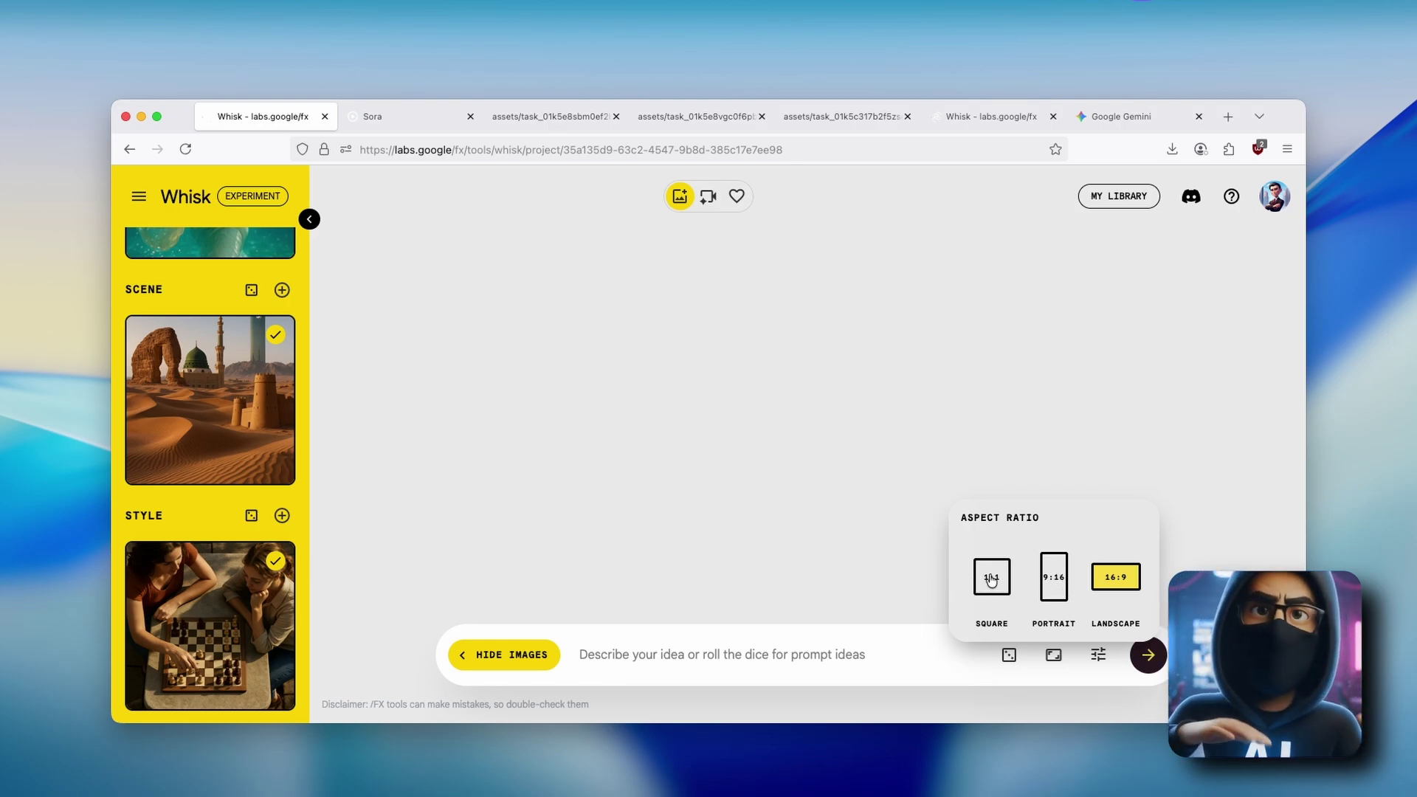
pyautogui.click(1107, 585)
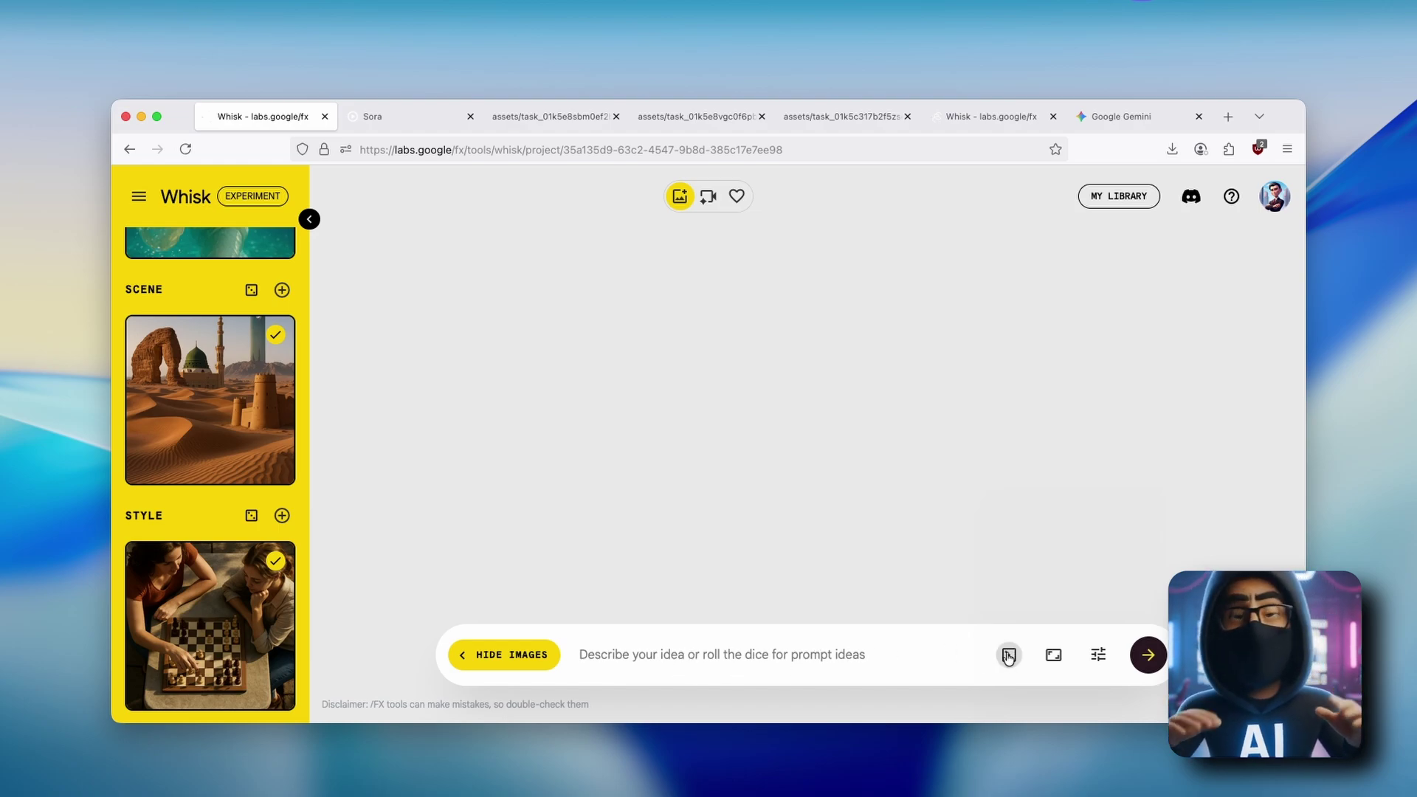
pyautogui.write('Vector art, axolotl, words axolotl below')
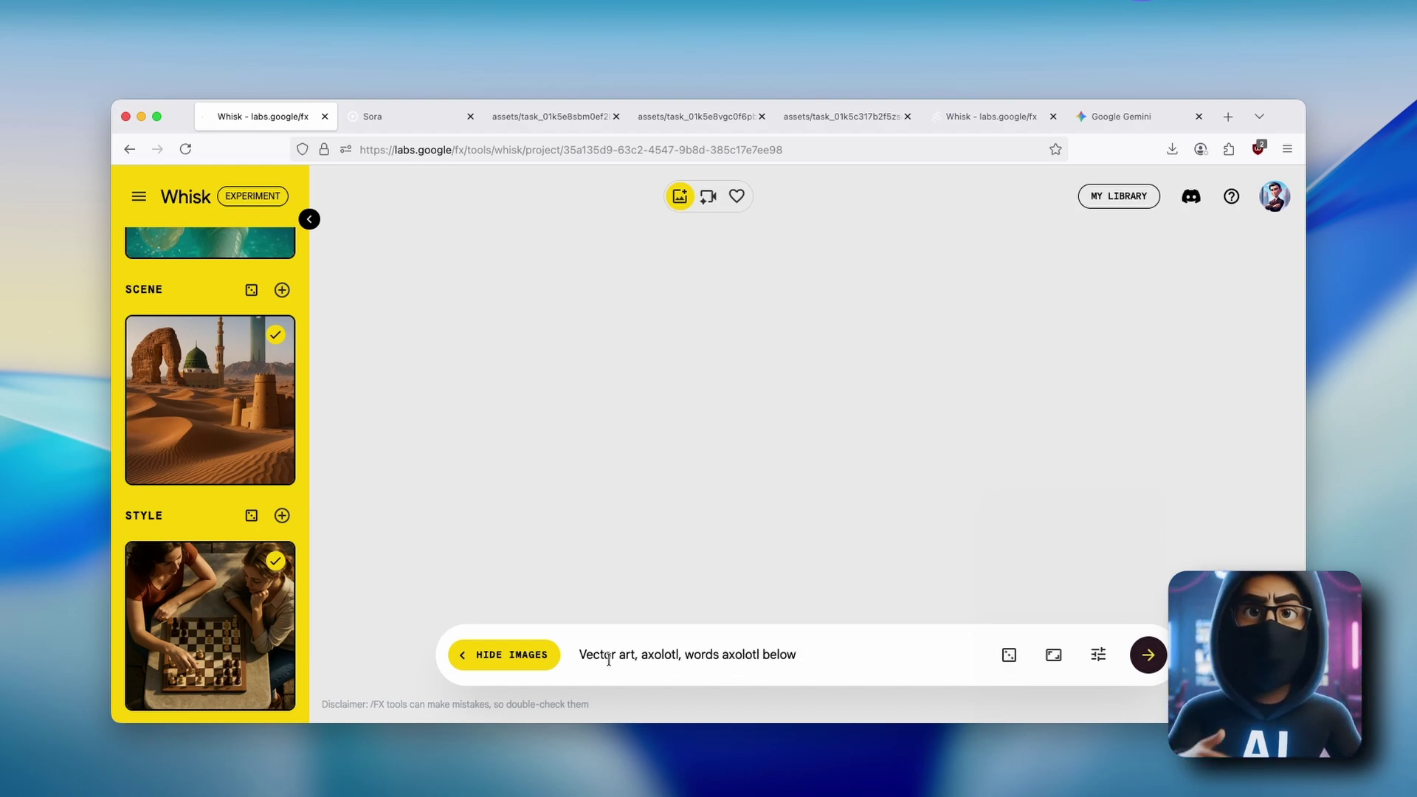
# - Roll random prompts until the Viking ship and kraken idea appears, then generate images
pyautogui.click(1017, 662)
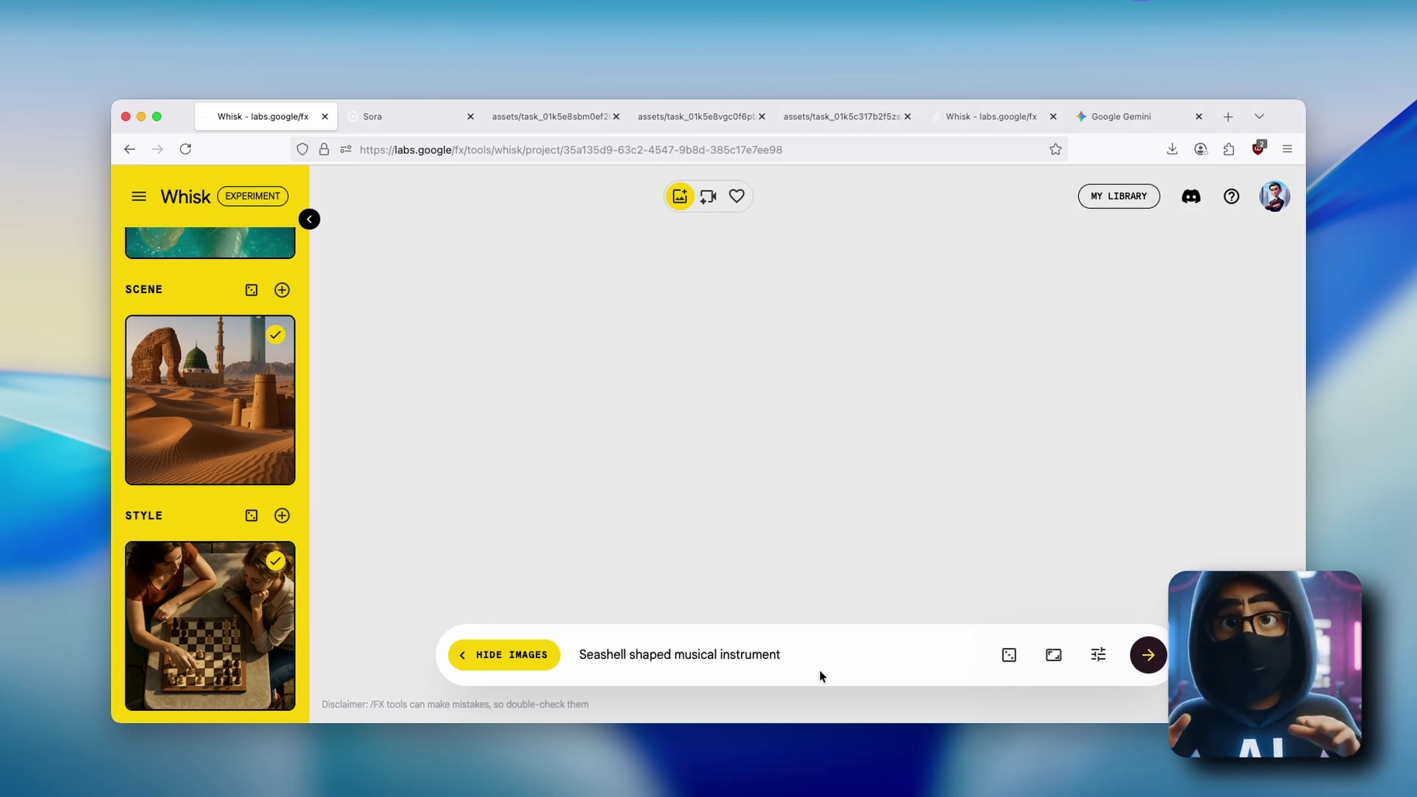
pyautogui.click(1011, 656)
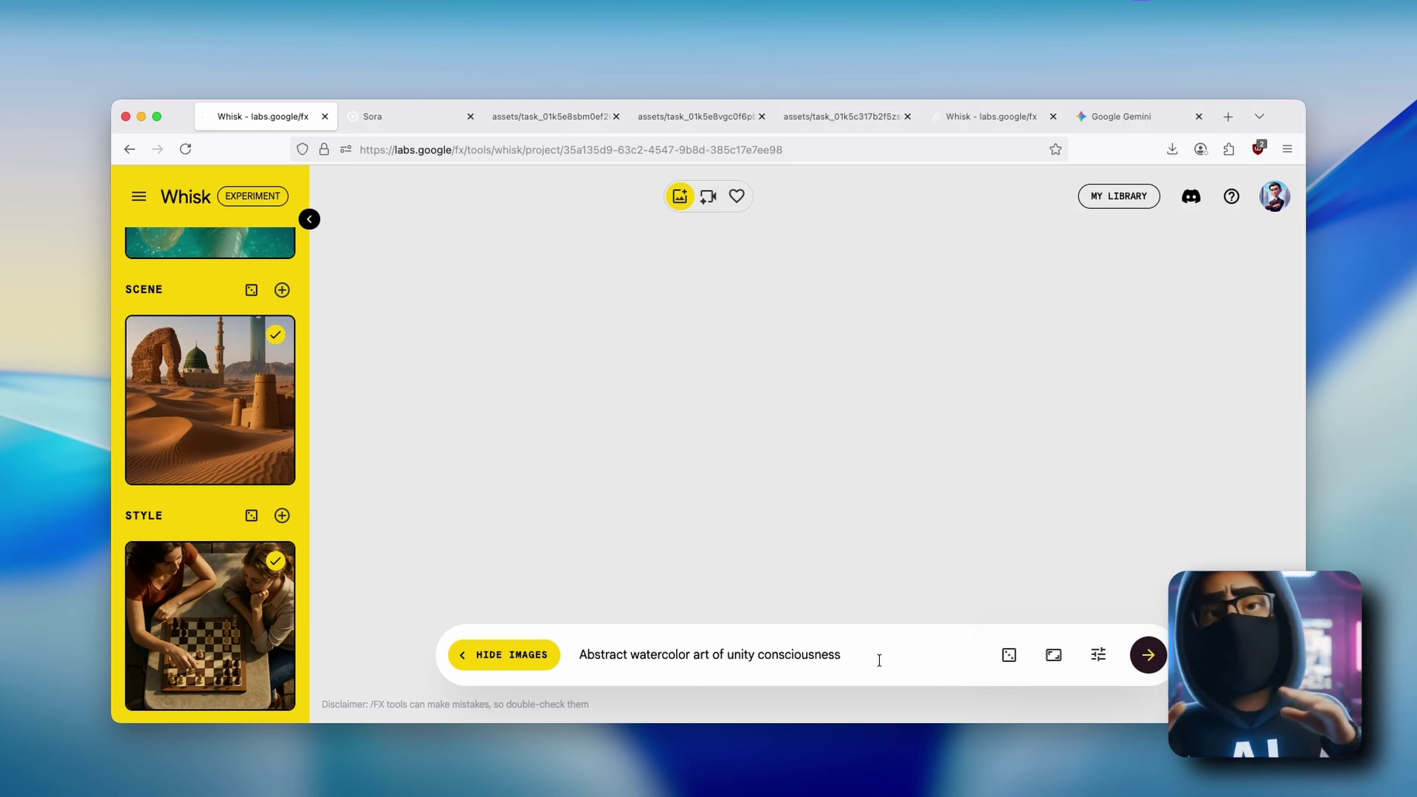
pyautogui.click(1010, 657)
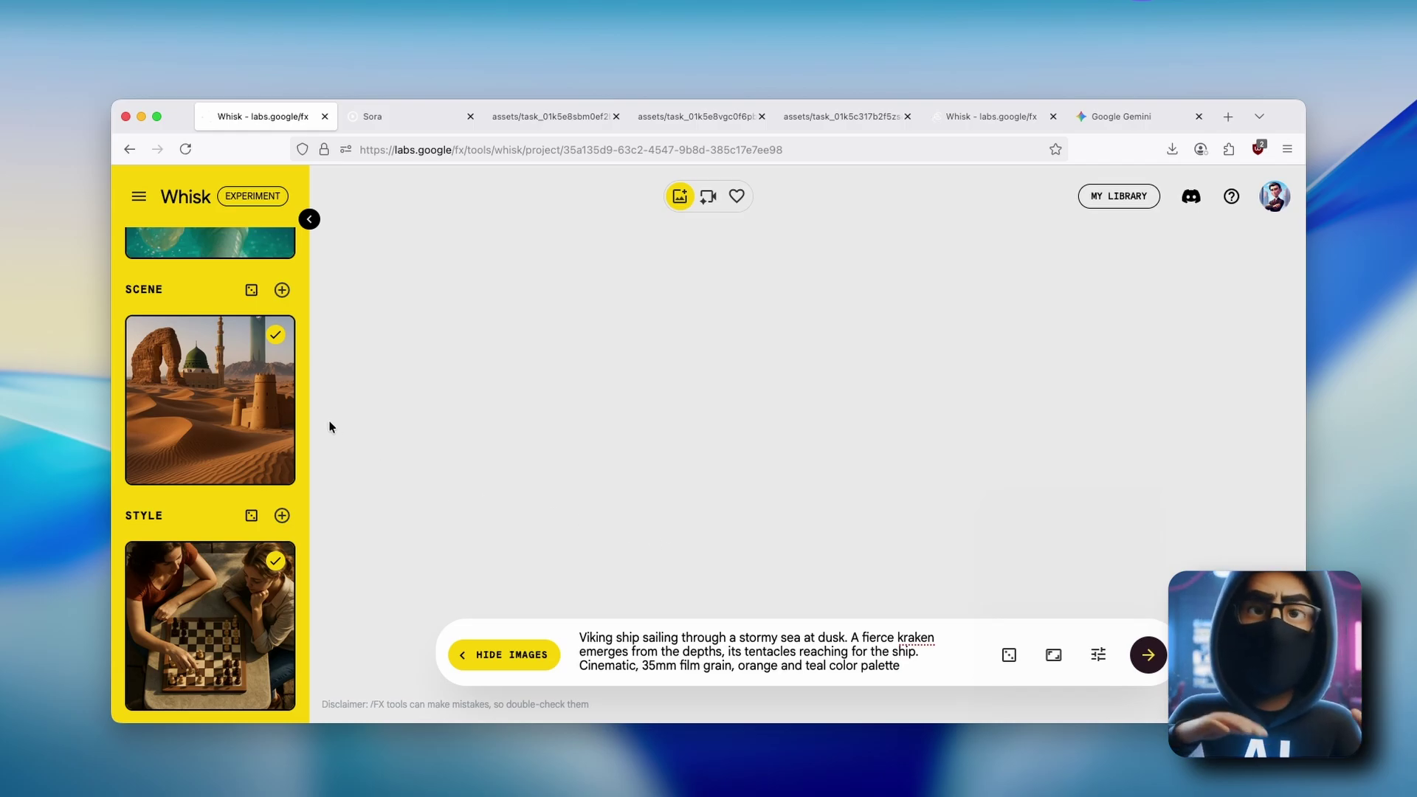
pyautogui.scroll(3, 244, 376)
pyautogui.scroll(-1, 238, 355)
pyautogui.scroll(-2, 250, 407)
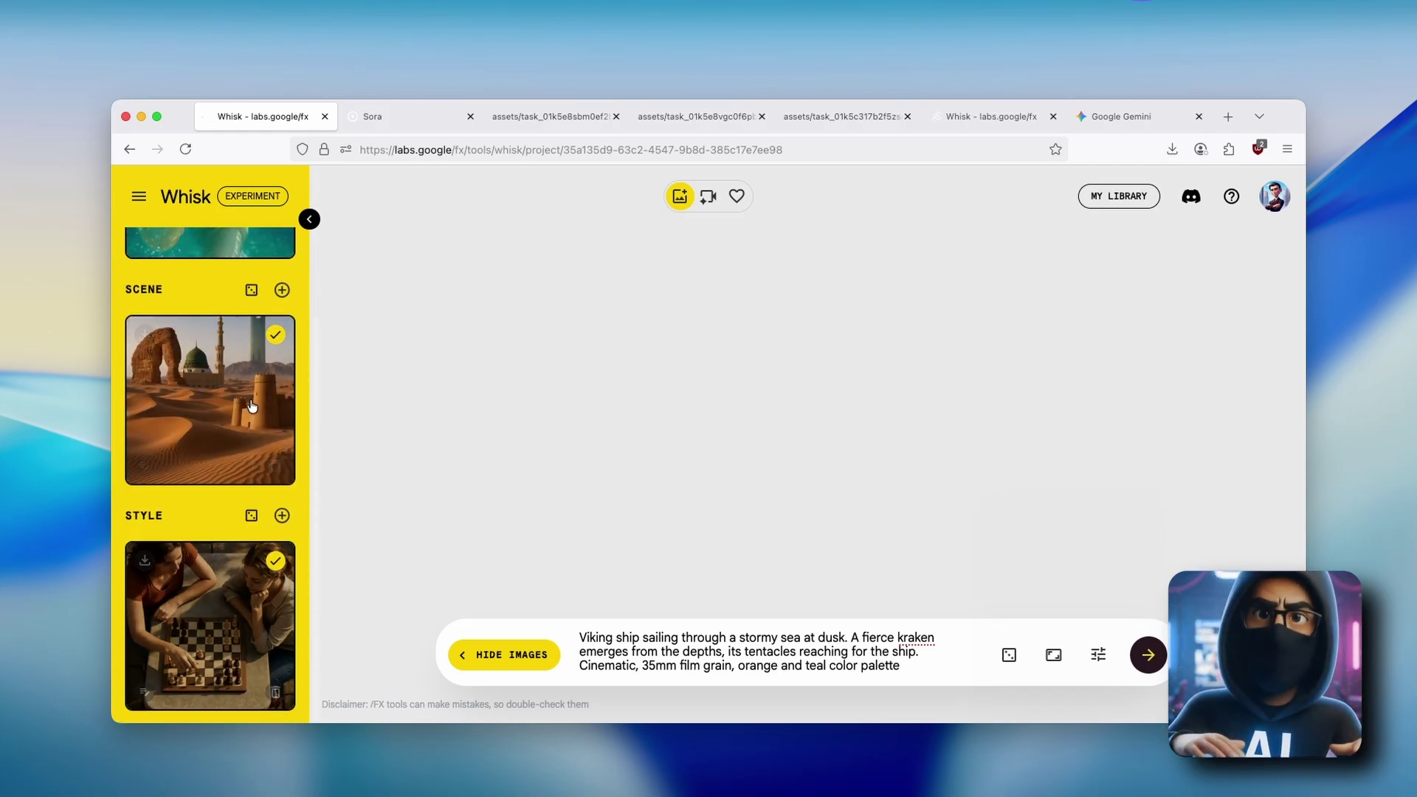
pyautogui.scroll(2, 238, 370)
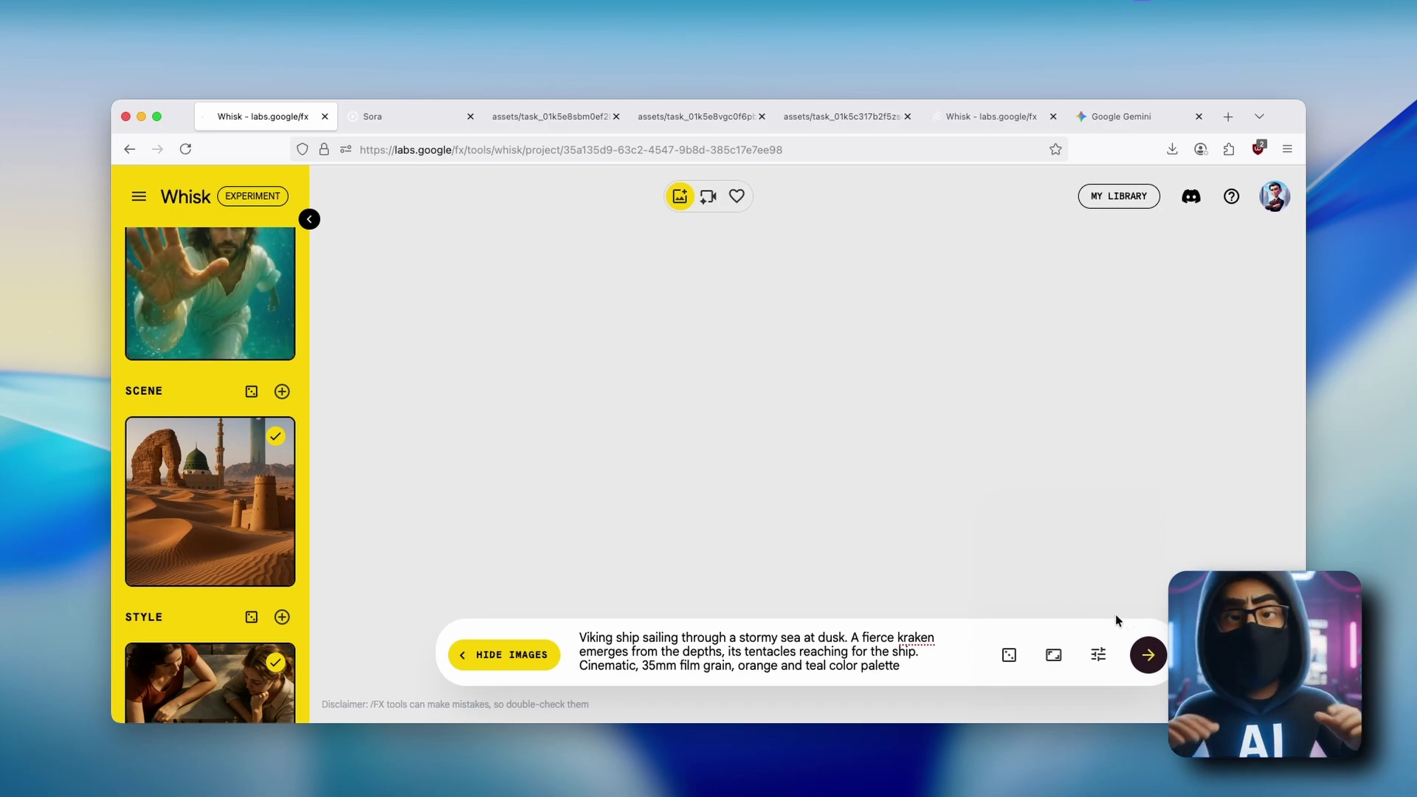
pyautogui.click(1148, 658)
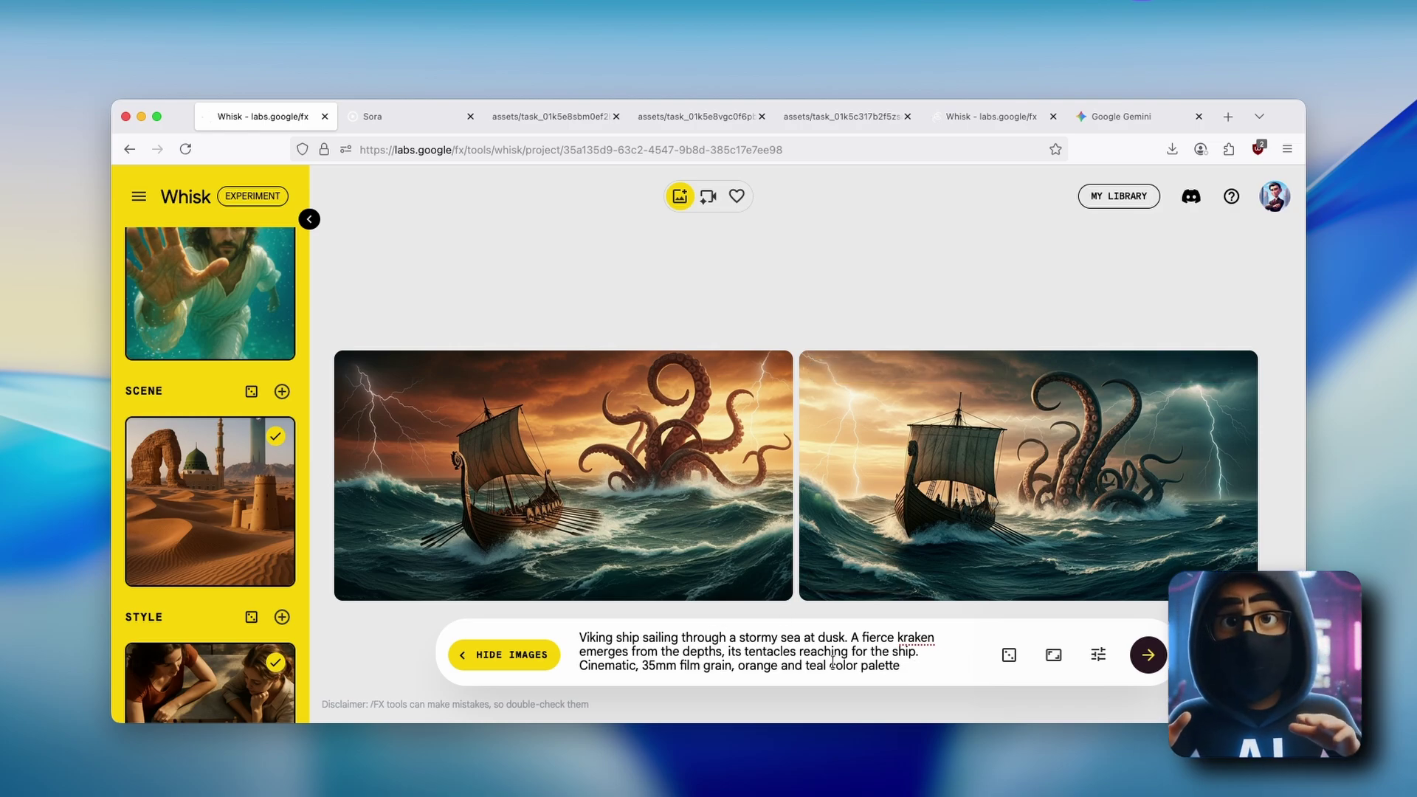
# - Delete the Viking ship prompt text and collapse the reference images panel
pyautogui.moveTo(896, 673); pyautogui.dragTo(579, 637)
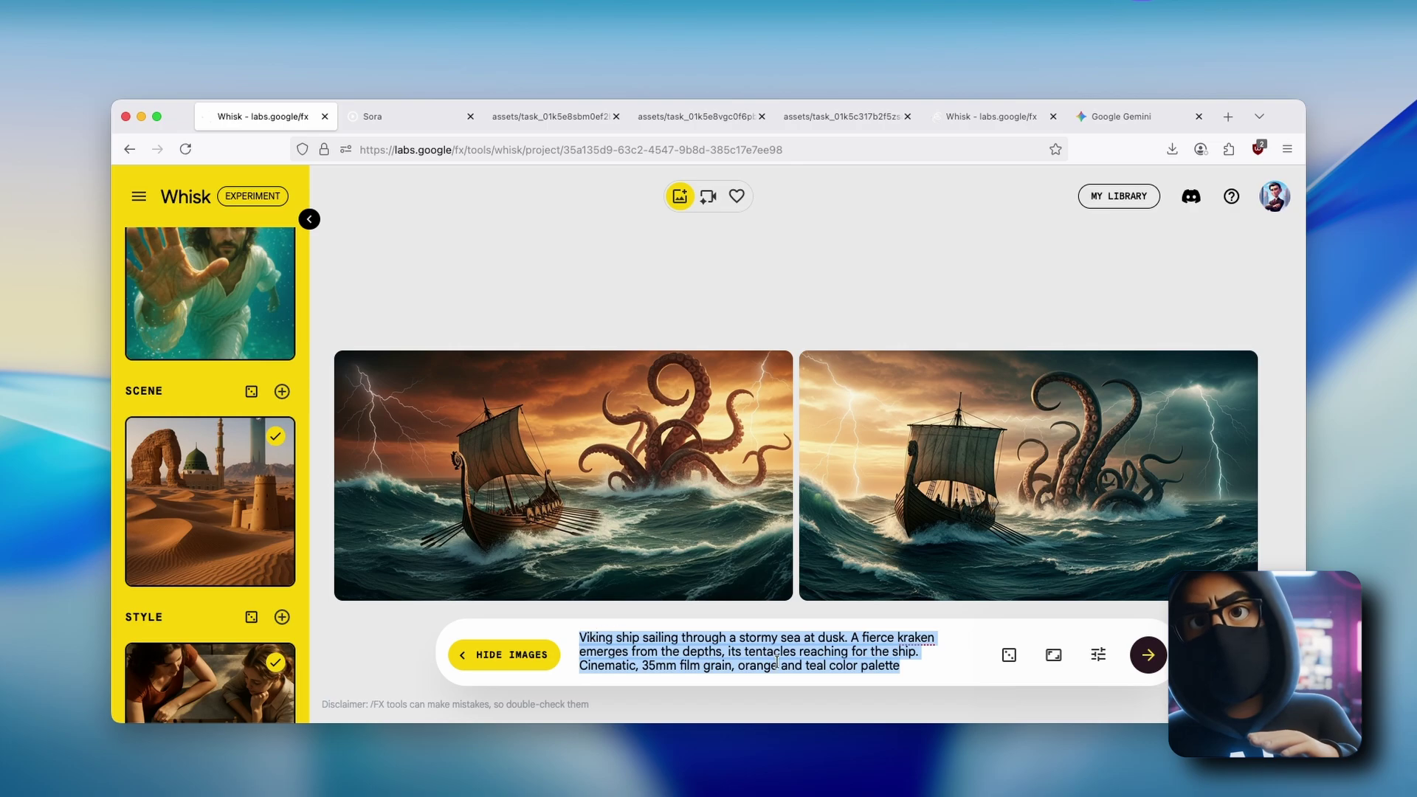
pyautogui.press('BackSpace')
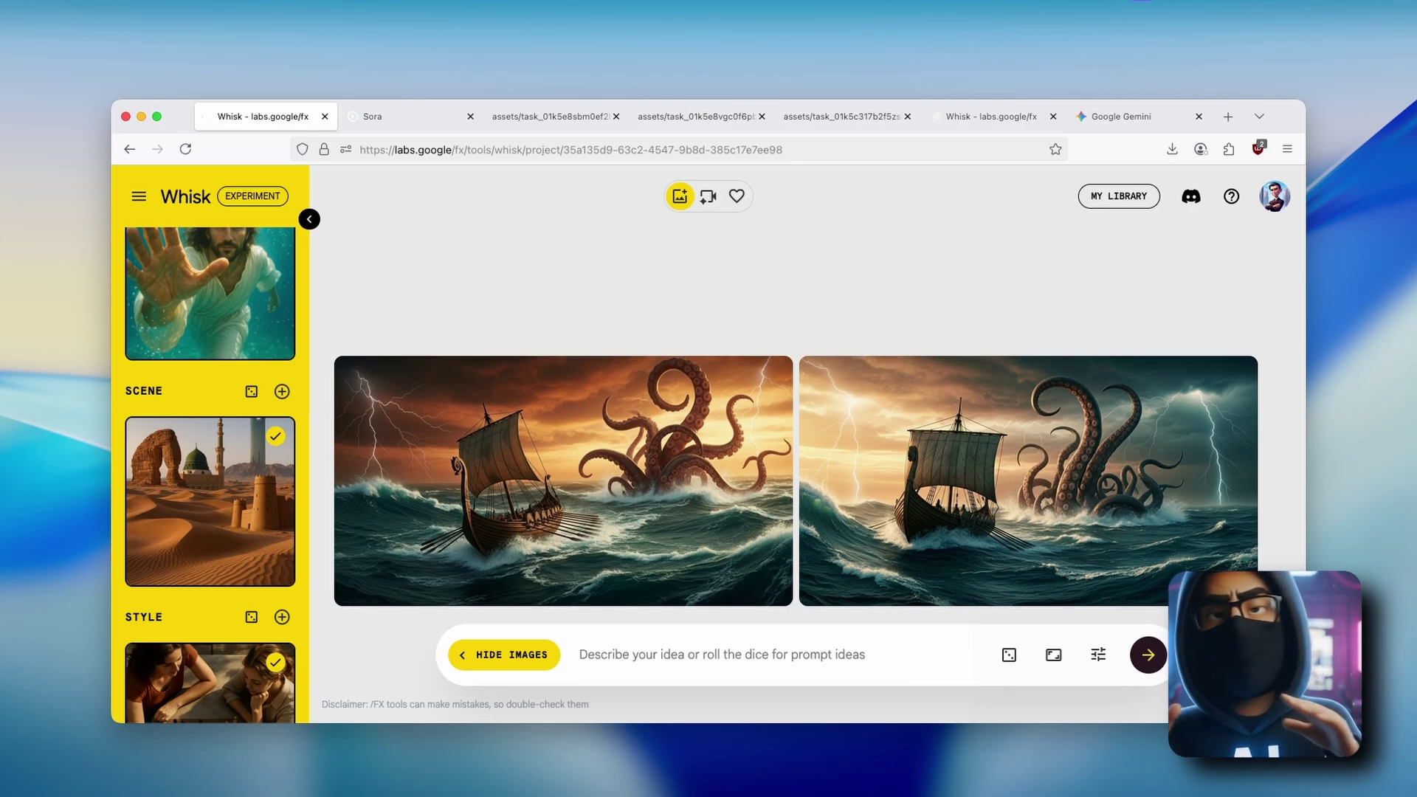
pyautogui.click(551, 663)
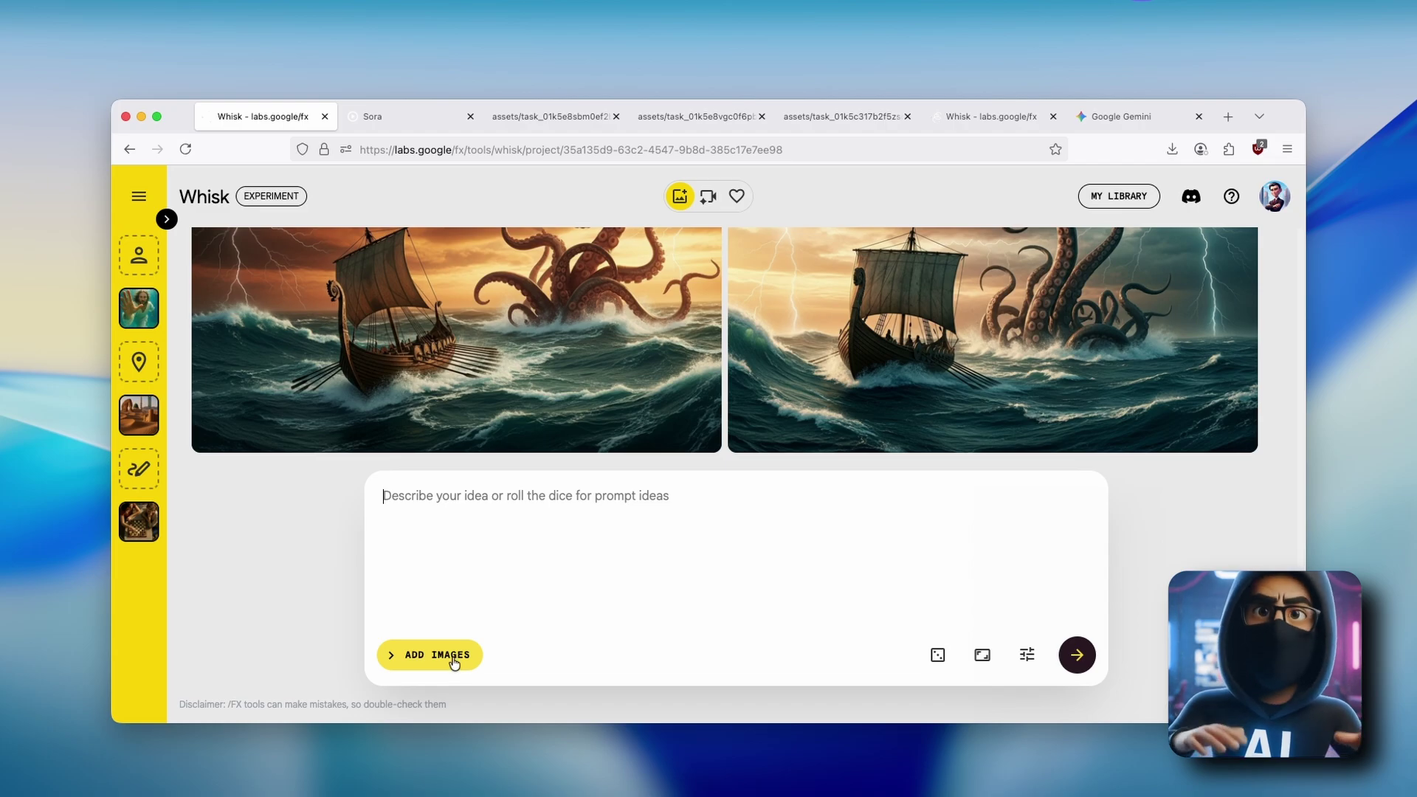
pyautogui.click(453, 663)
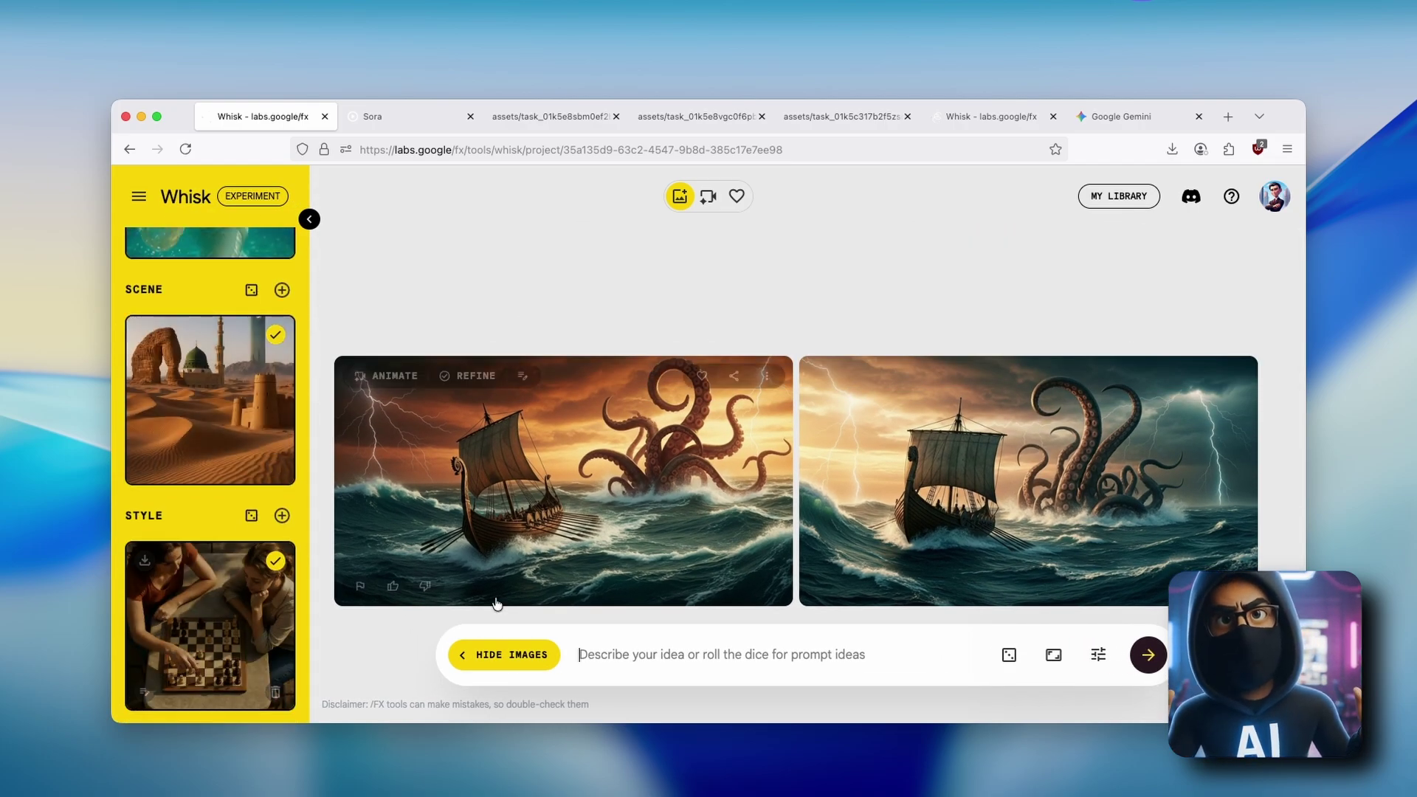
pyautogui.scroll(3, 291, 524)
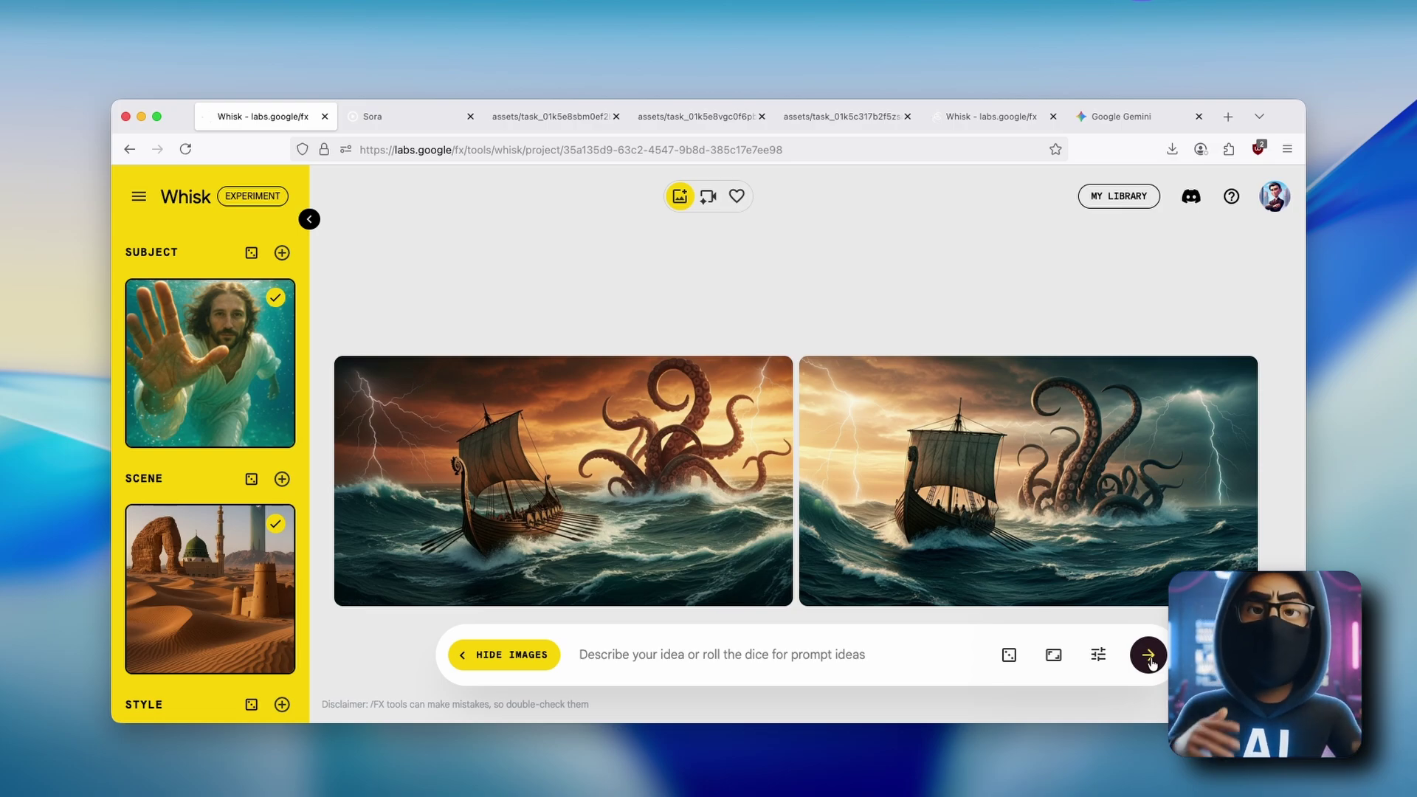
pyautogui.click(1149, 658)
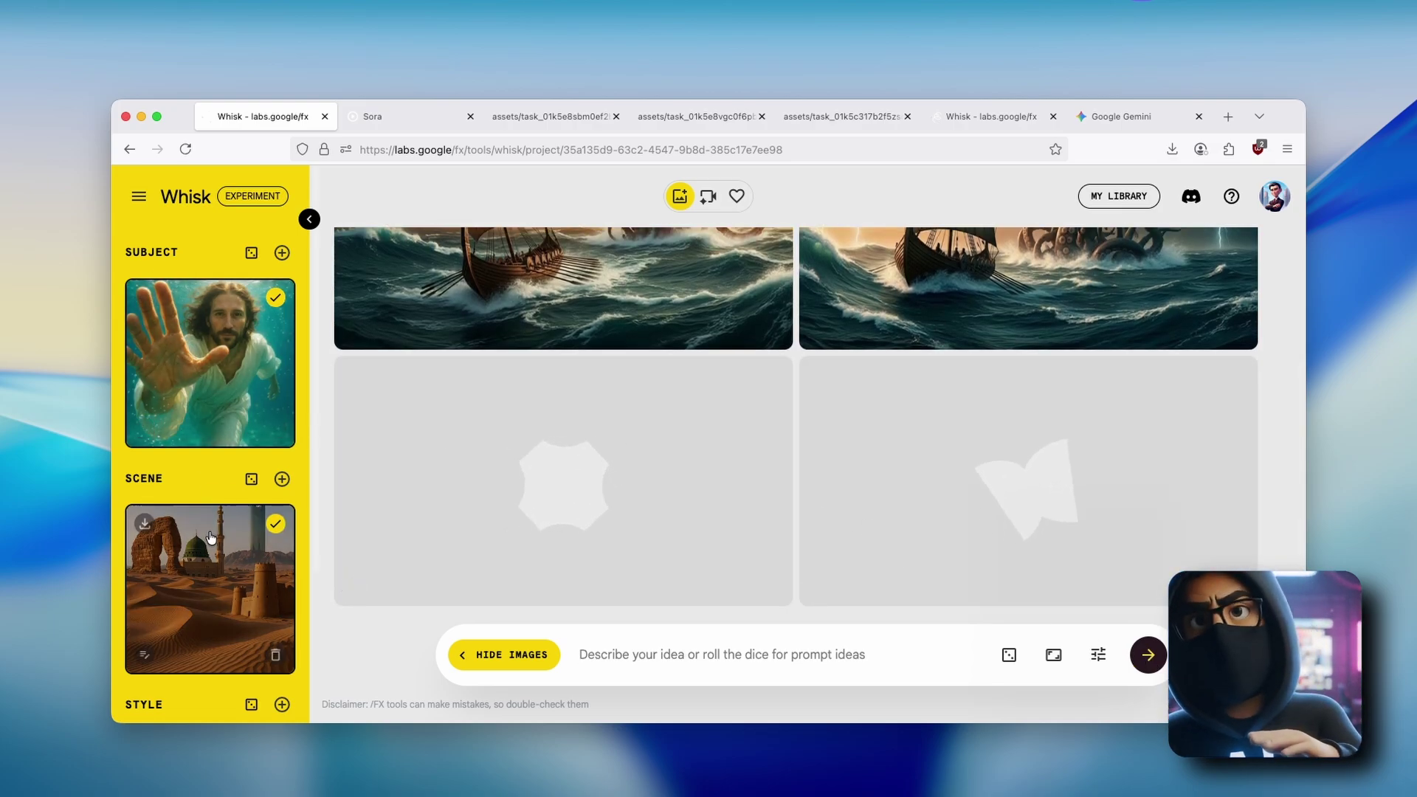
pyautogui.scroll(-3, 215, 620)
pyautogui.scroll(3, 217, 635)
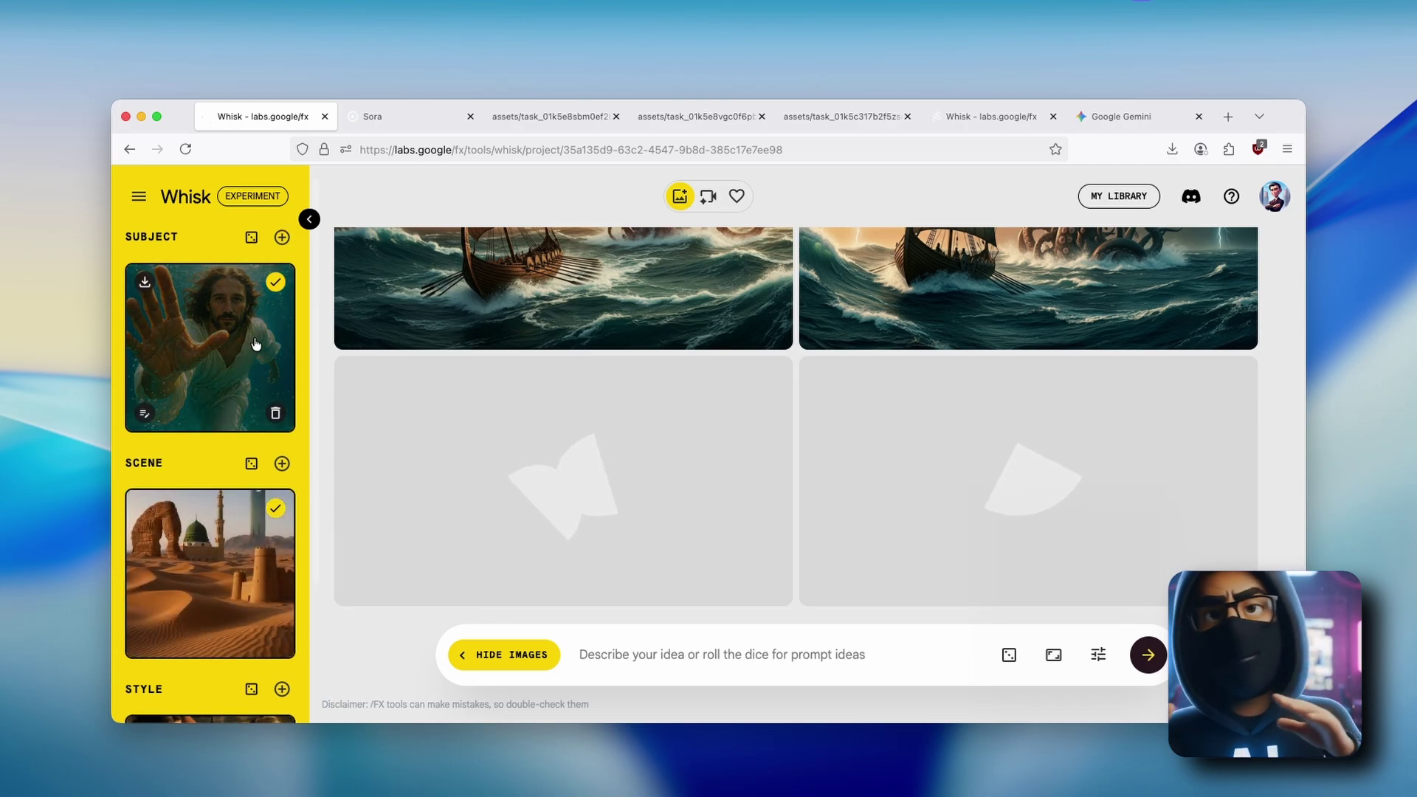
pyautogui.scroll(-3, 191, 495)
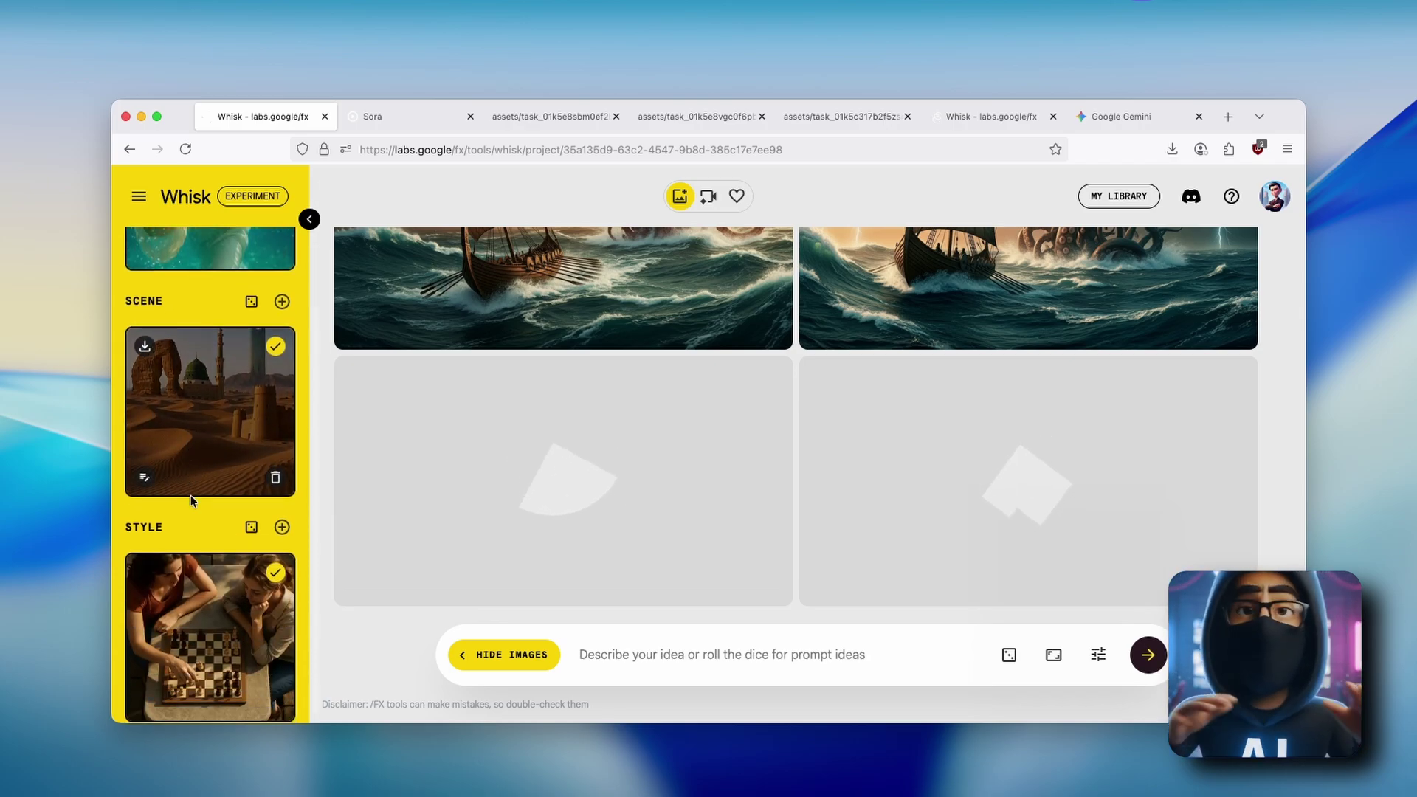
pyautogui.scroll(3, 146, 236)
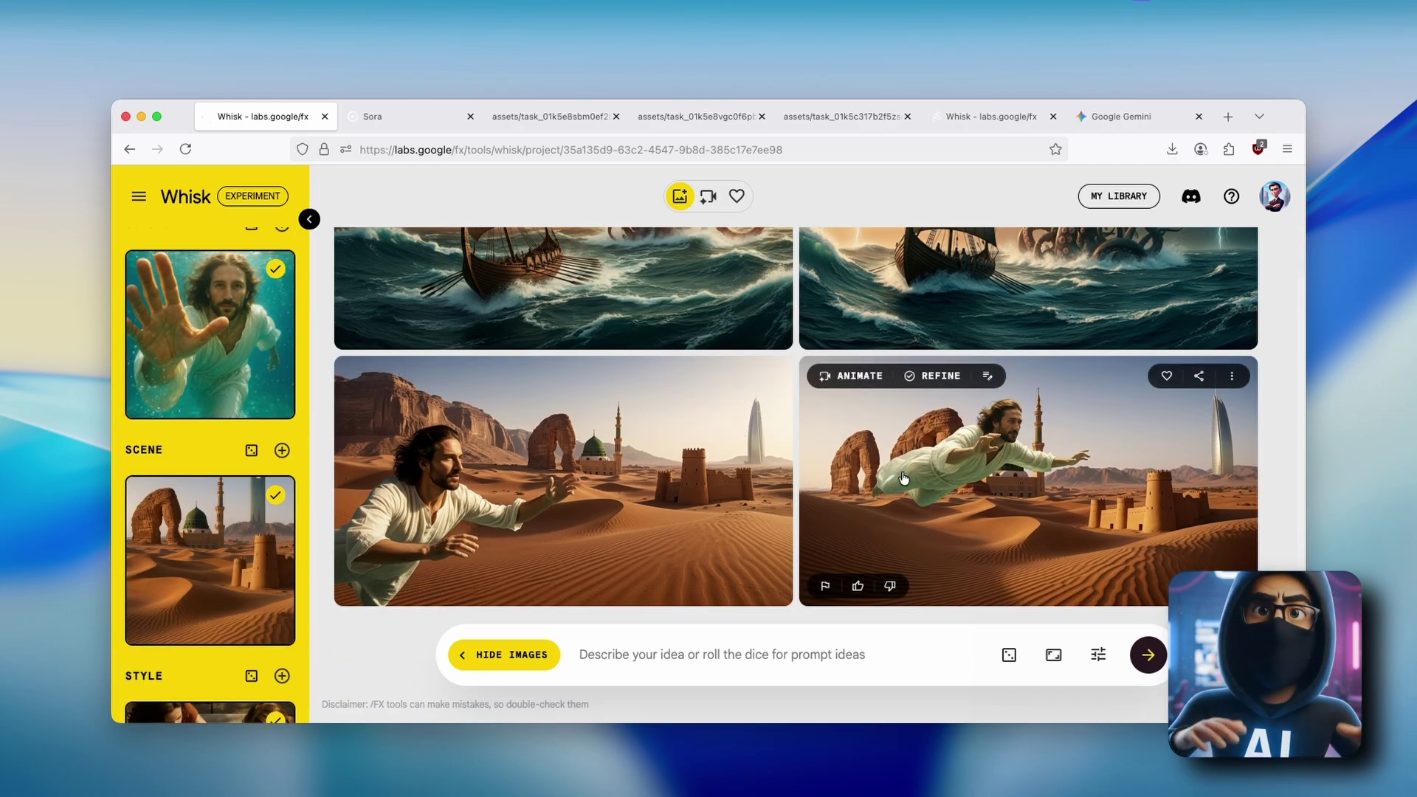
pyautogui.moveTo(1005, 498)
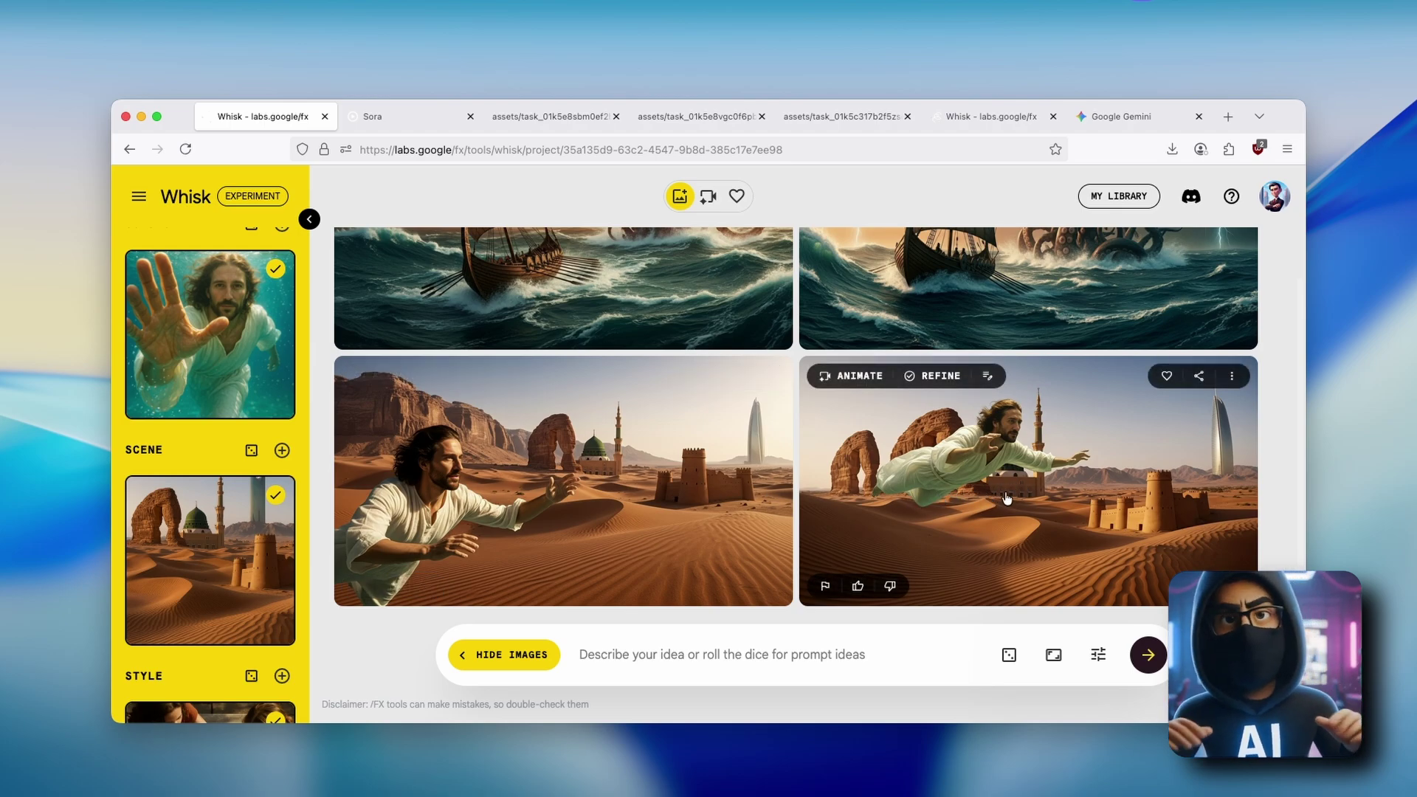
pyautogui.scroll(-2, 211, 498)
pyautogui.scroll(-2, 273, 646)
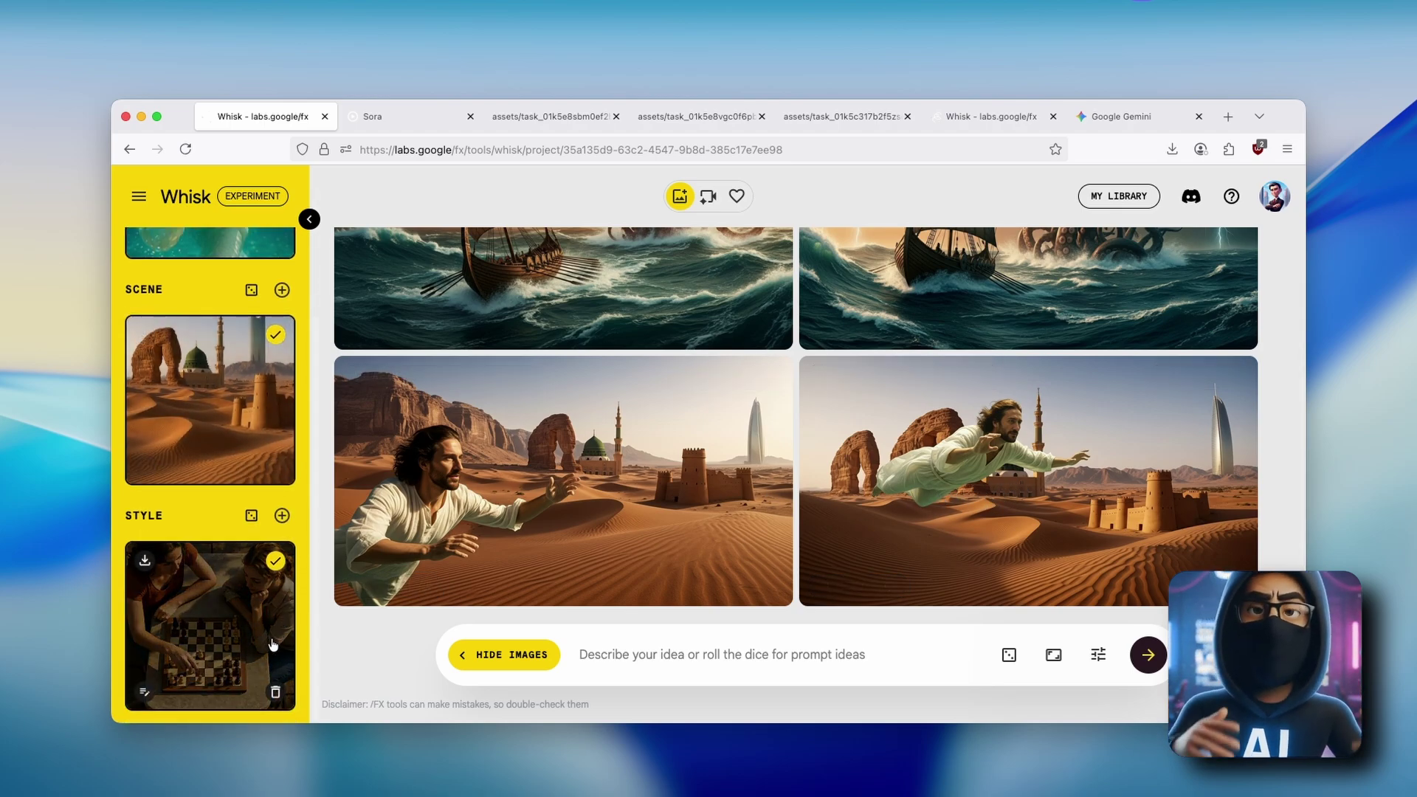
pyautogui.moveTo(564, 481)
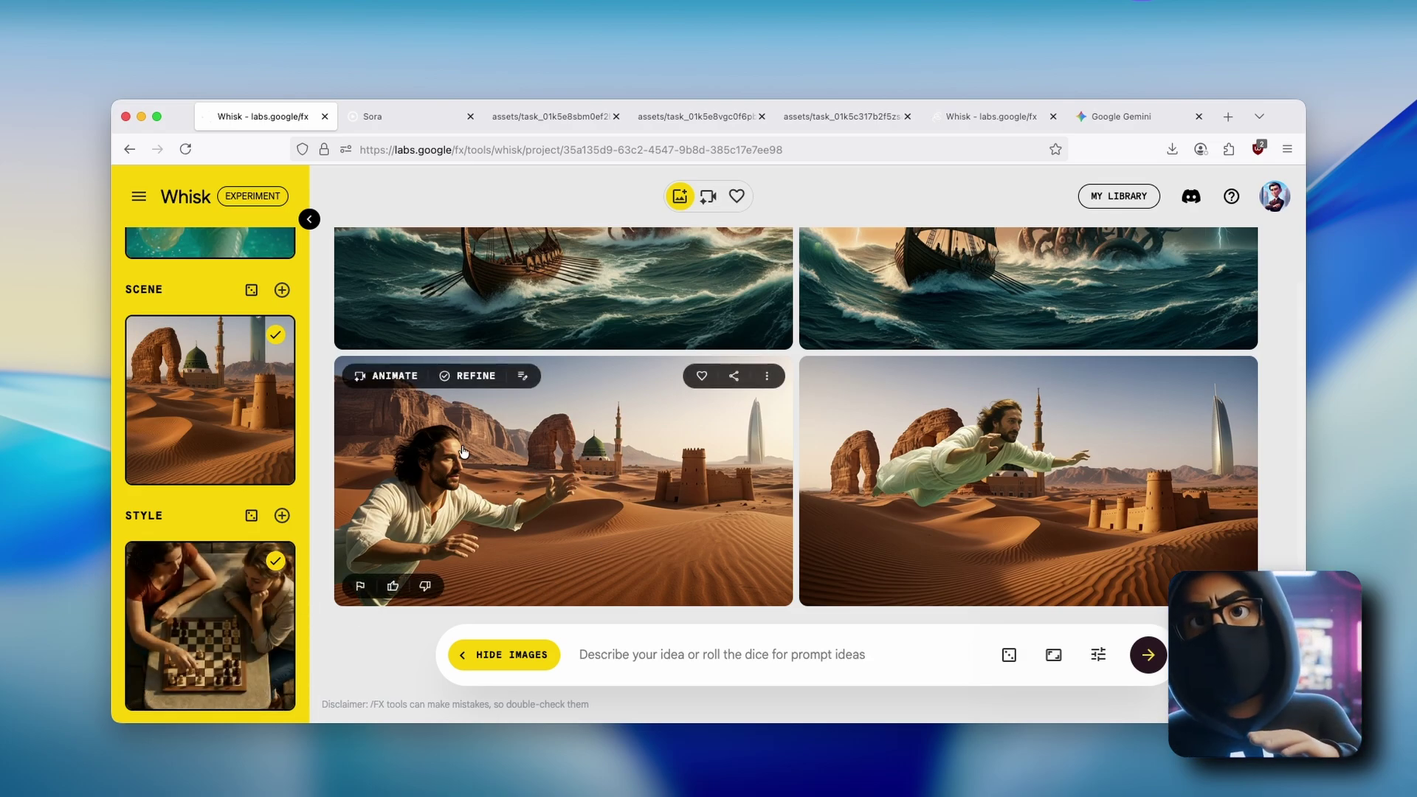
pyautogui.scroll(2, 464, 452)
pyautogui.scroll(1, 267, 315)
pyautogui.scroll(2, 267, 316)
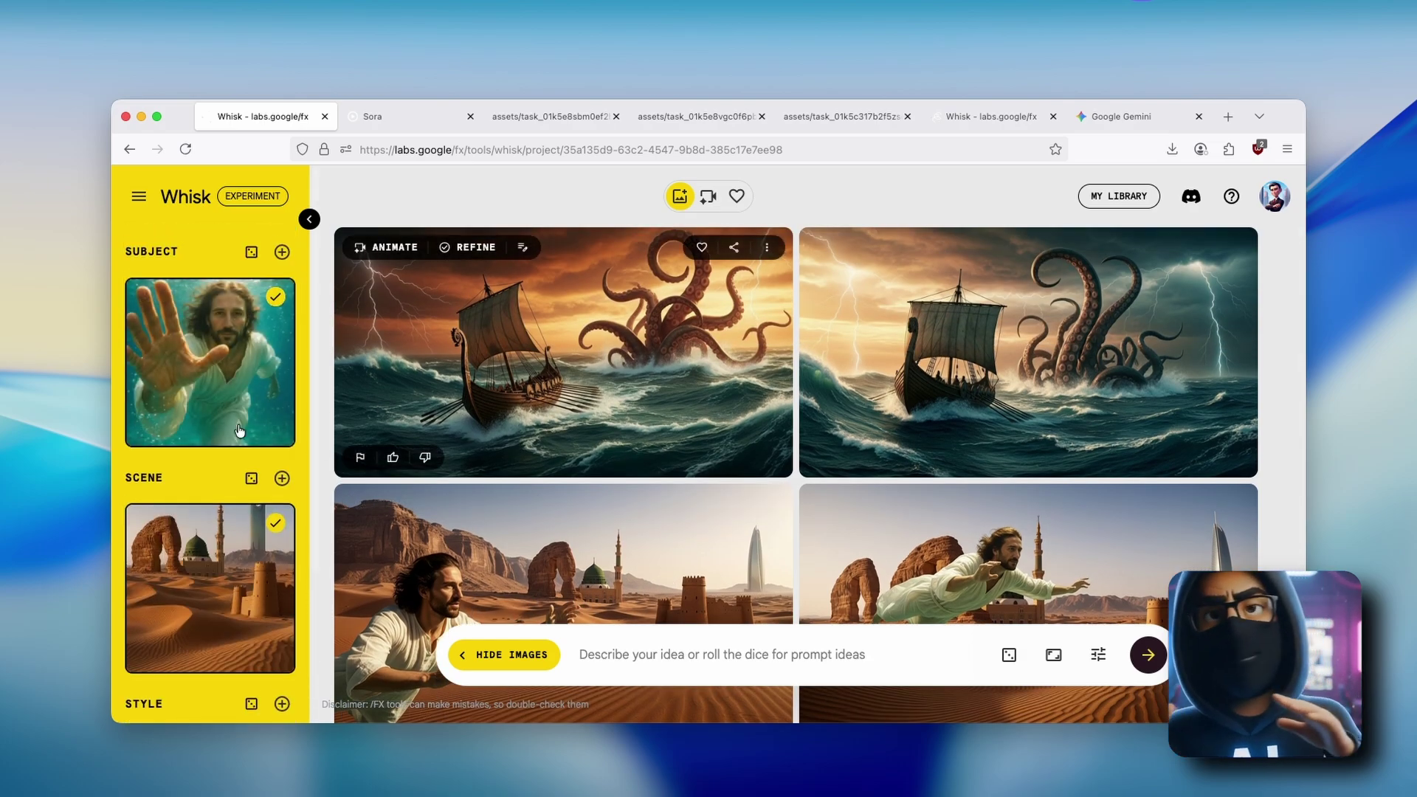
pyautogui.scroll(-2, 604, 494)
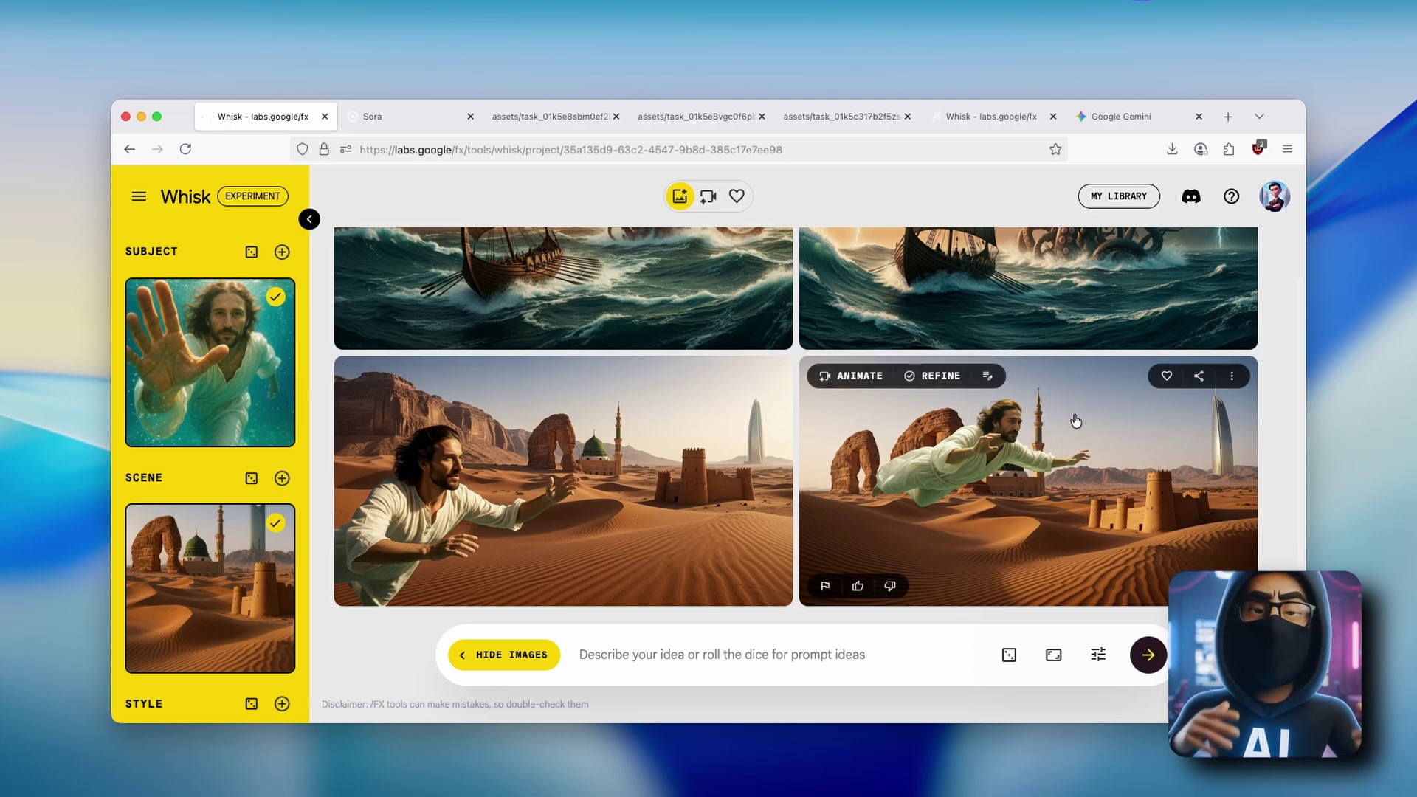
# - Animate the flying-man image with the prompt 'this guy is flying across the desert'
pyautogui.click(853, 375)
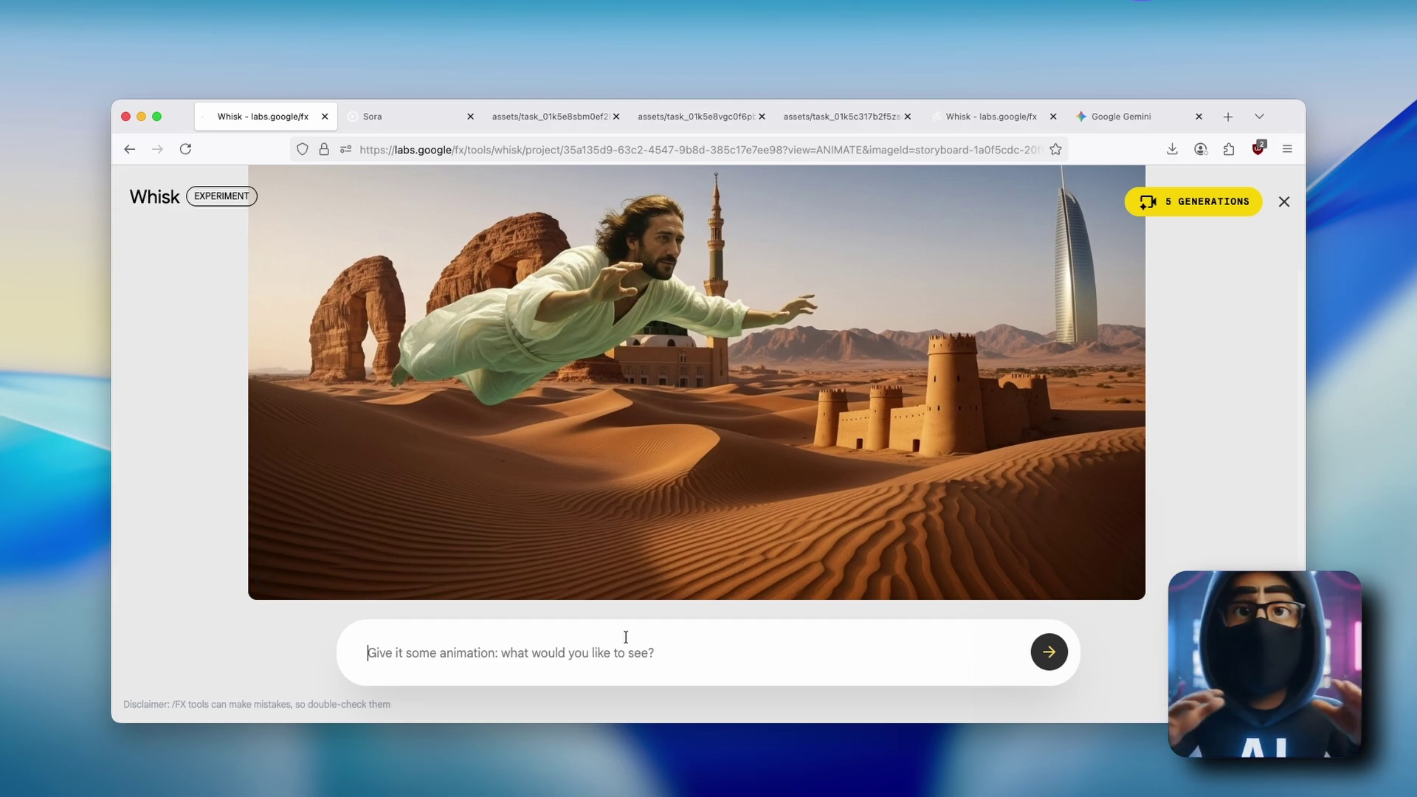
pyautogui.write('this')
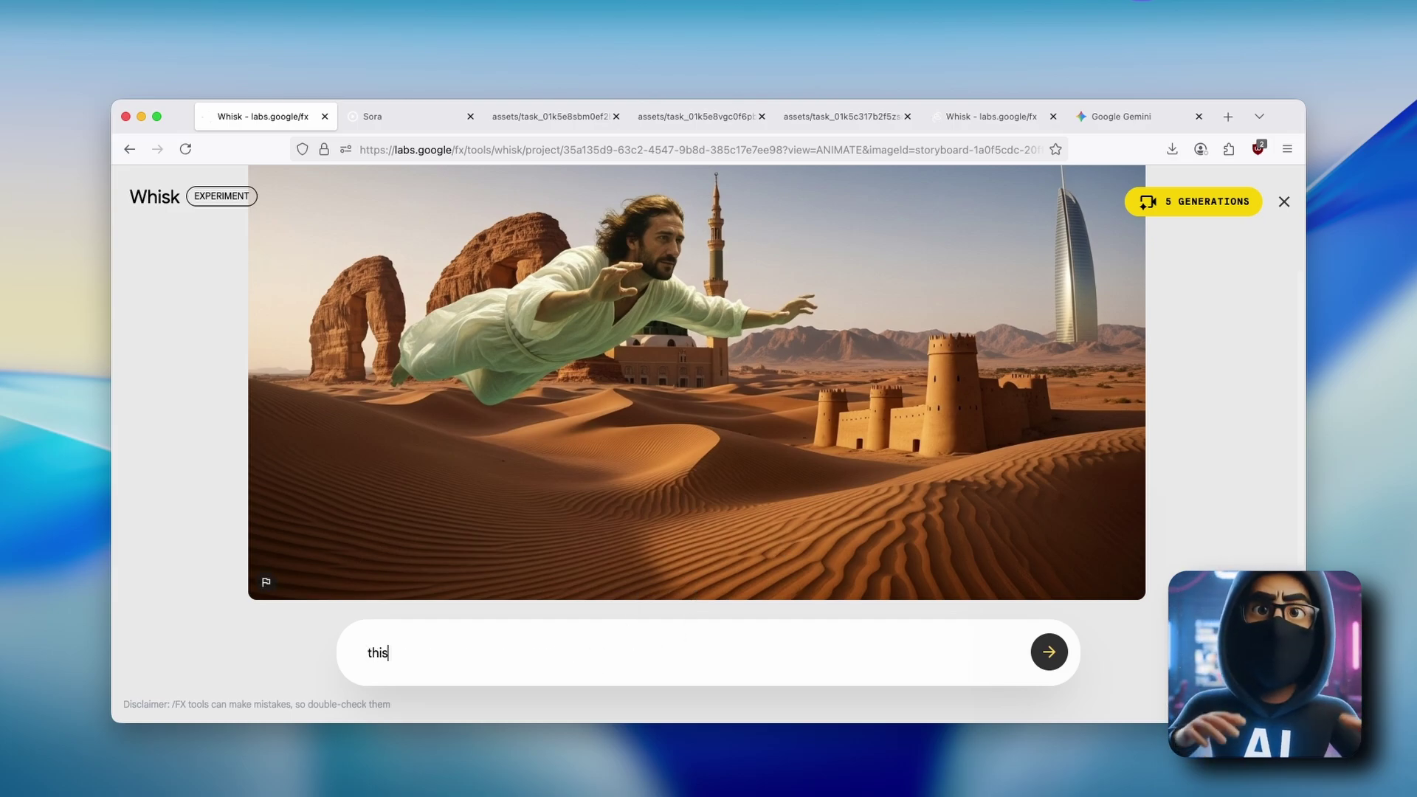
pyautogui.write(' guy is flying ac')
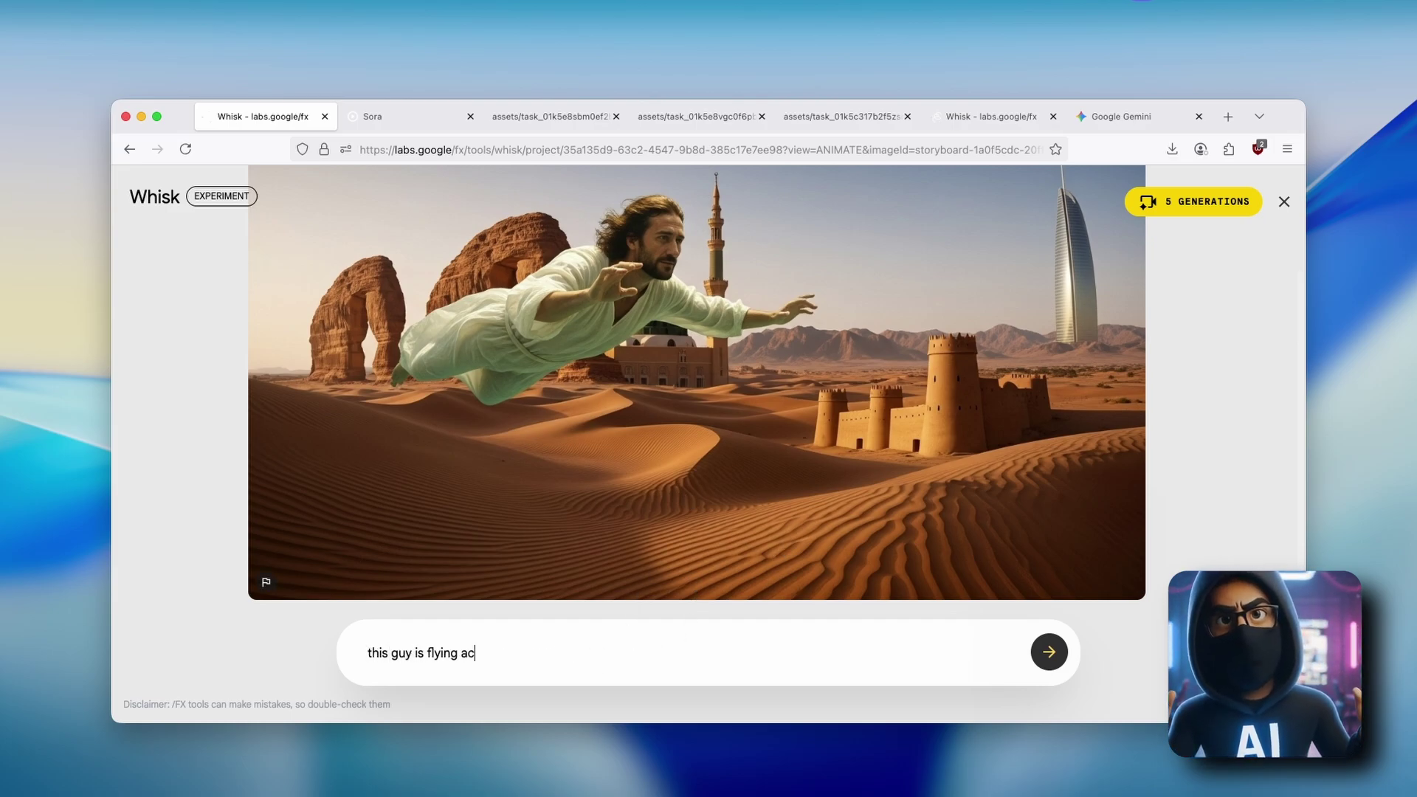
pyautogui.write('ross the desert')
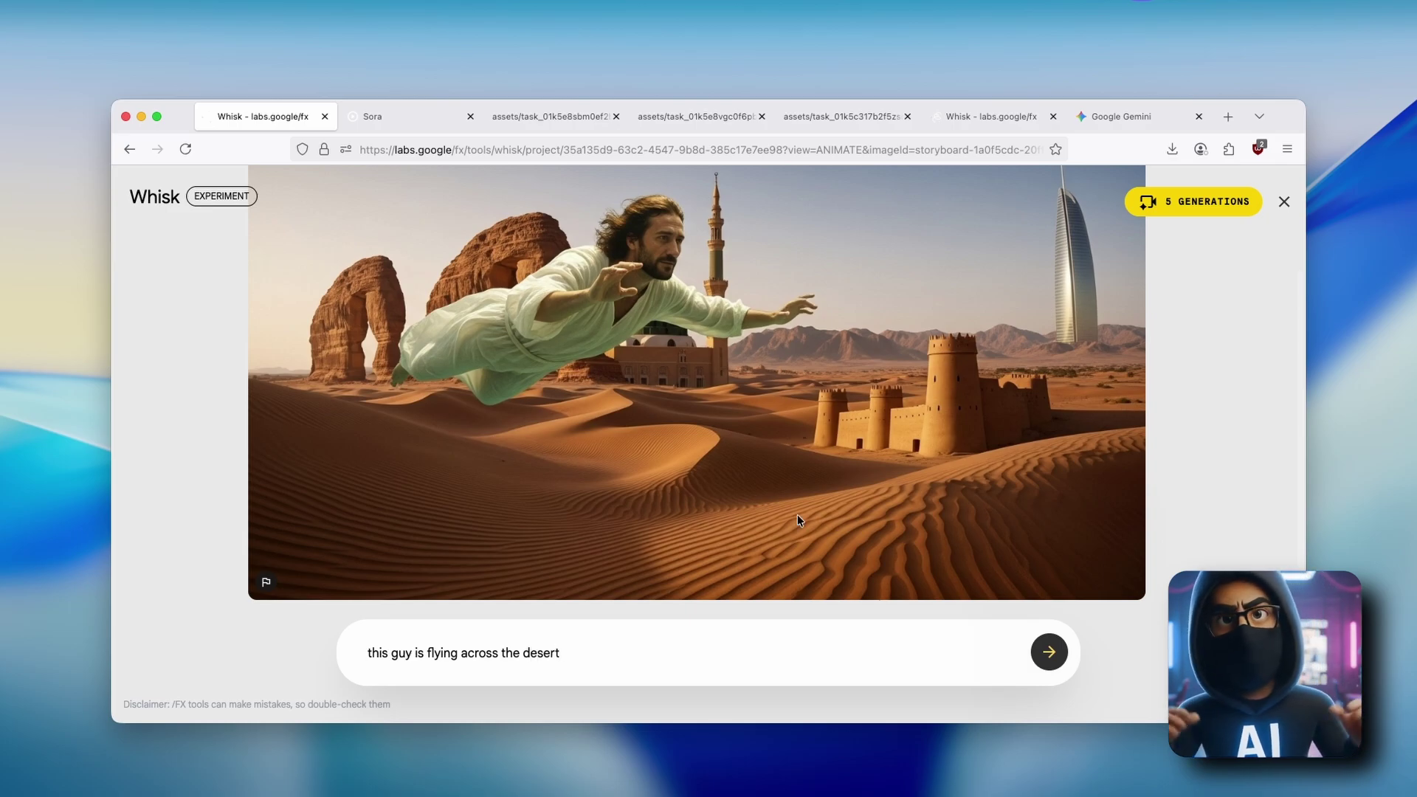
pyautogui.click(1043, 661)
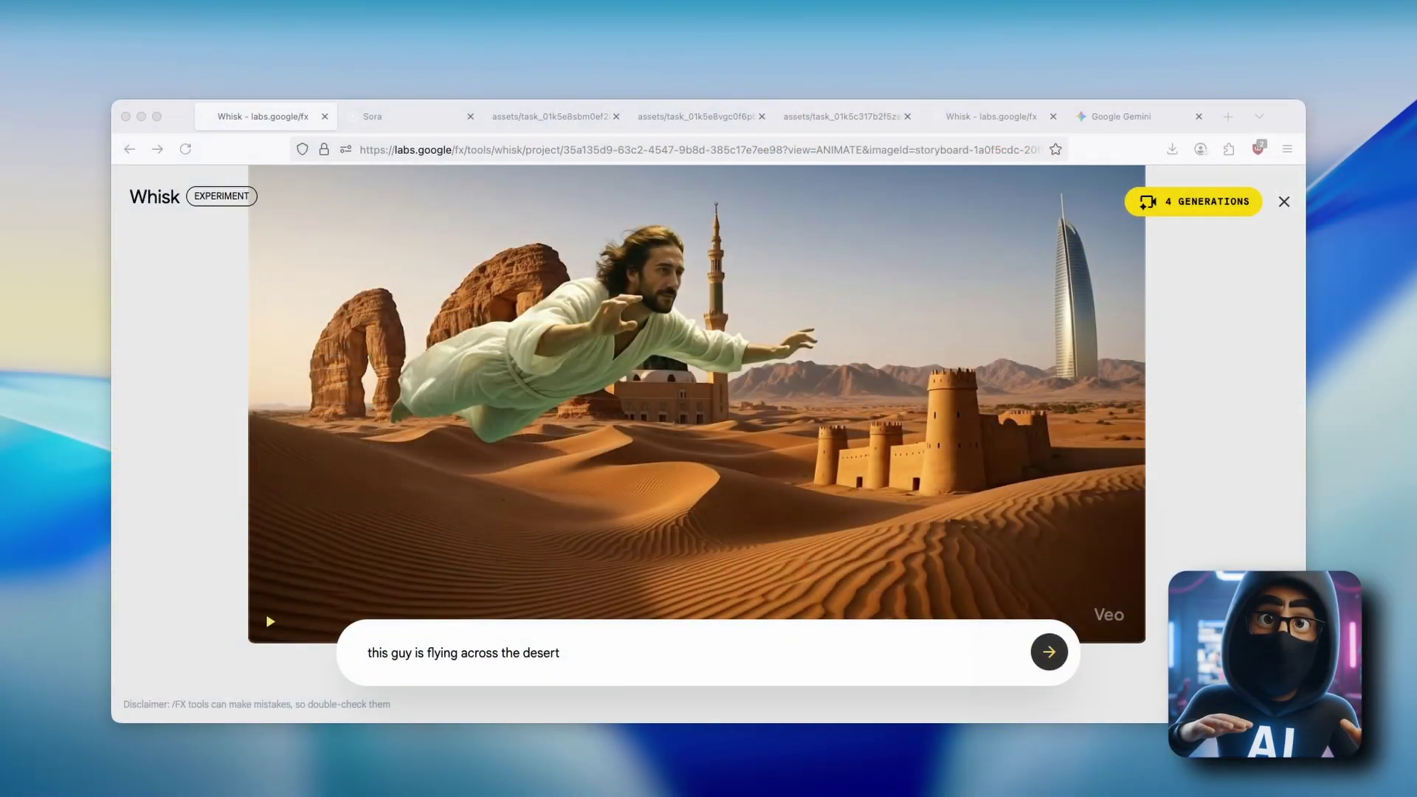
pyautogui.scroll(-2, 1066, 565)
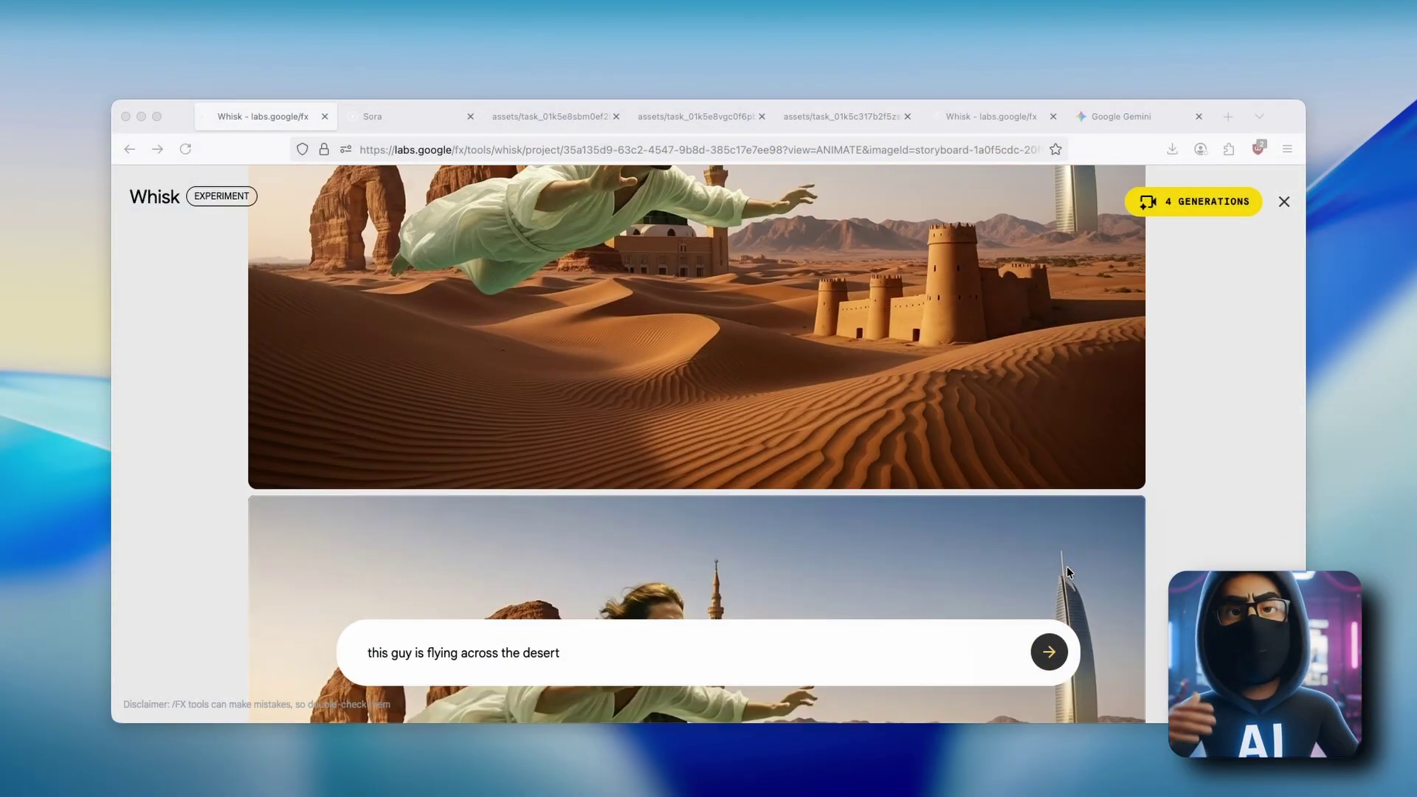
pyautogui.scroll(2, 1067, 566)
pyautogui.scroll(-3, 1002, 560)
pyautogui.scroll(-2, 507, 537)
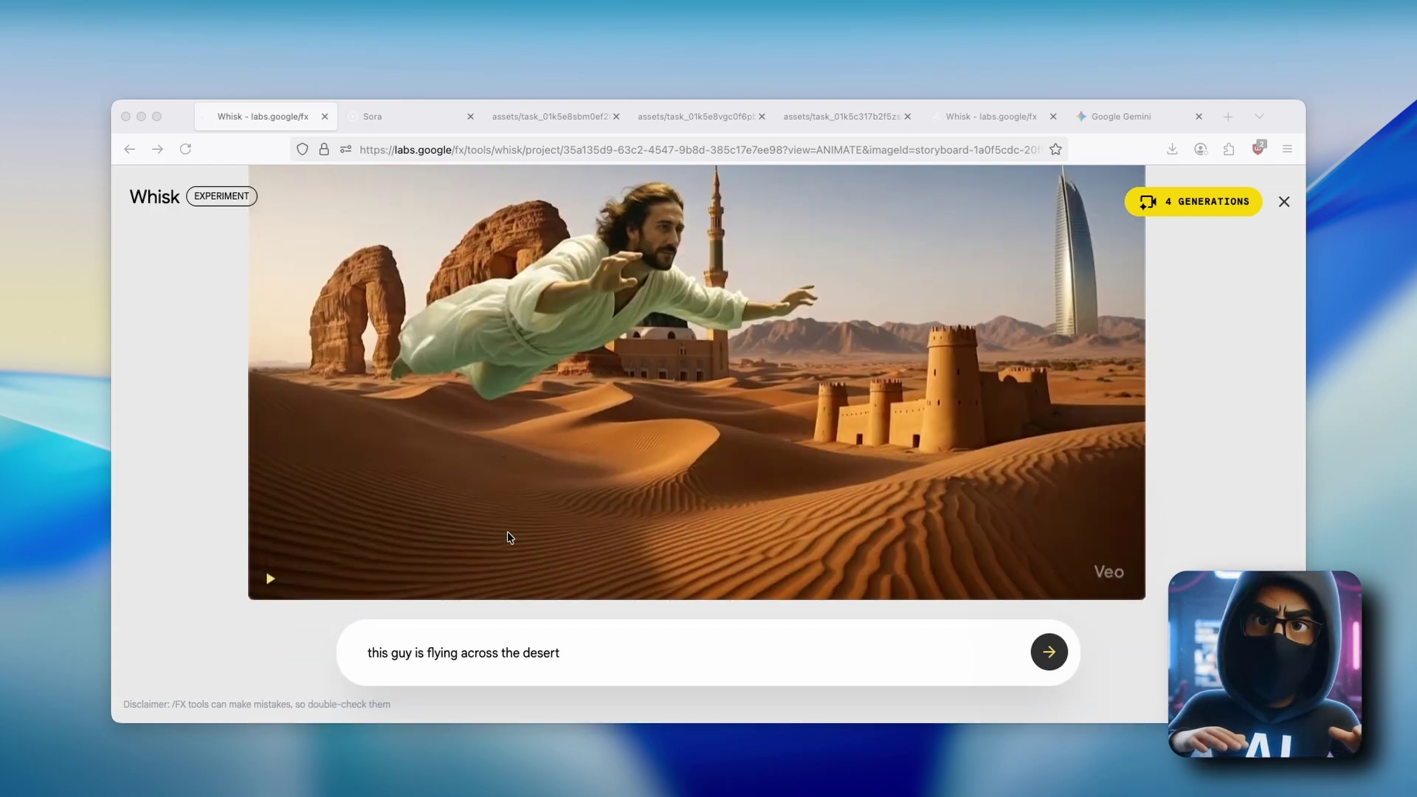
# - Play and restart the desert flying video, then open and dismiss its options menu
pyautogui.click(271, 583)
pyautogui.scroll(1, 506, 497)
pyautogui.scroll(1, 554, 476)
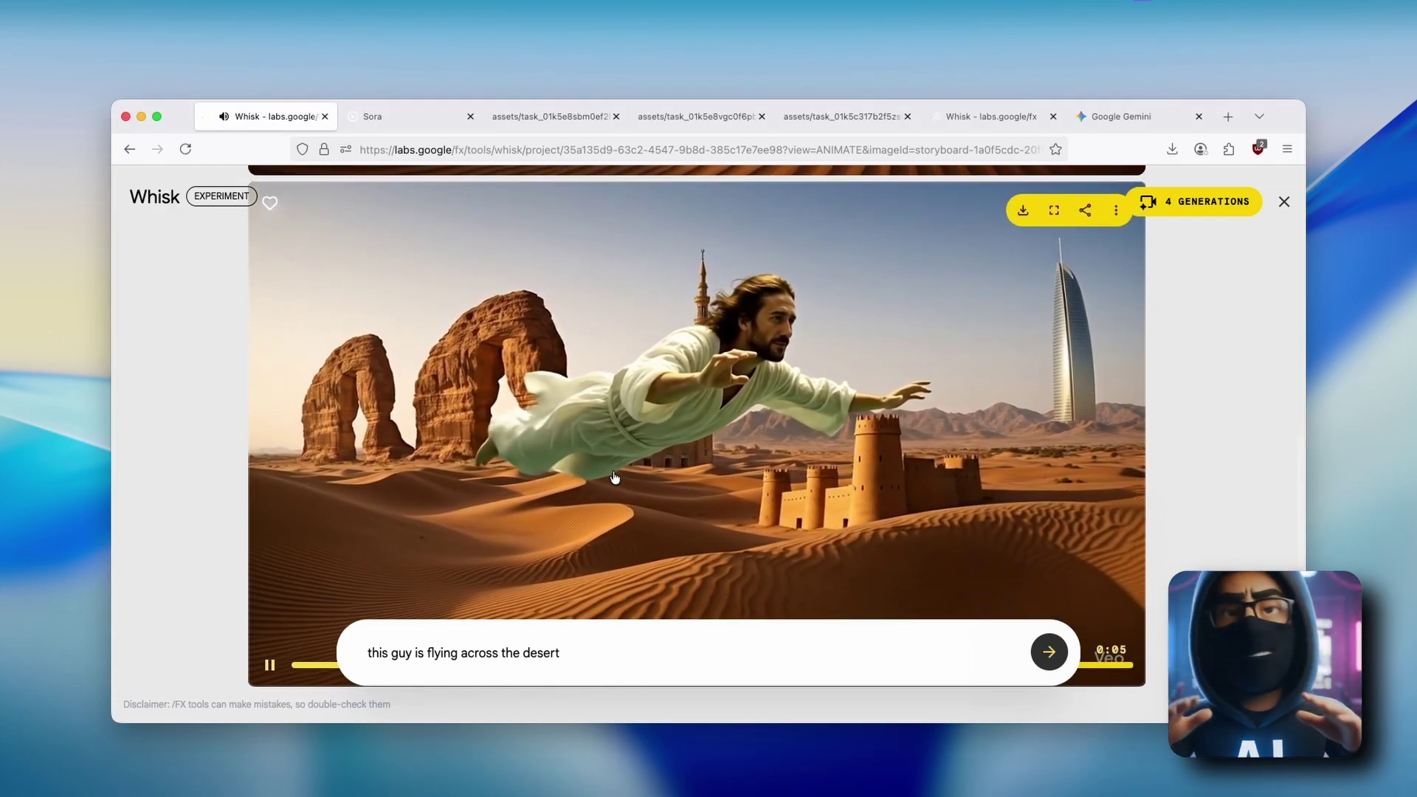
pyautogui.scroll(-1, 620, 454)
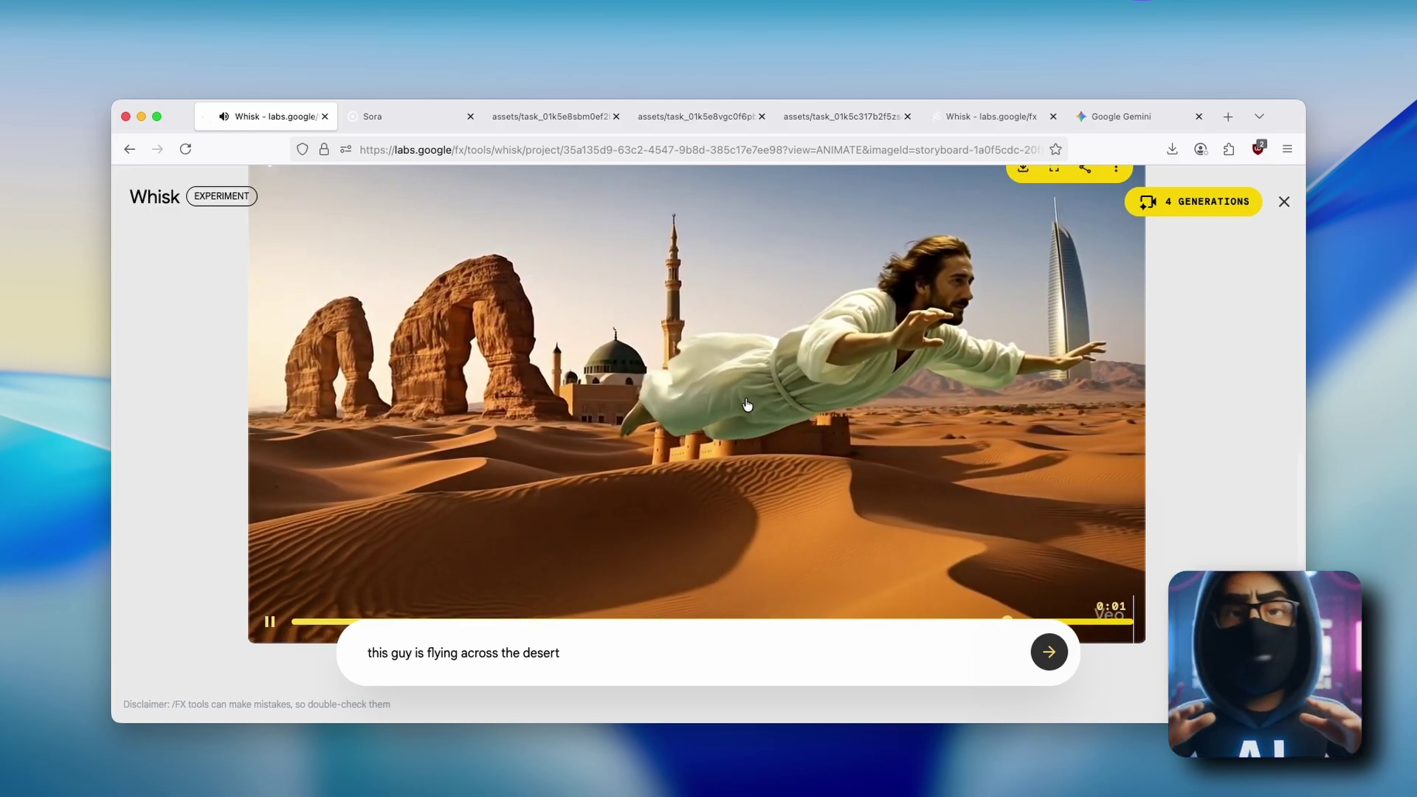
pyautogui.scroll(2, 736, 415)
pyautogui.scroll(-2, 758, 452)
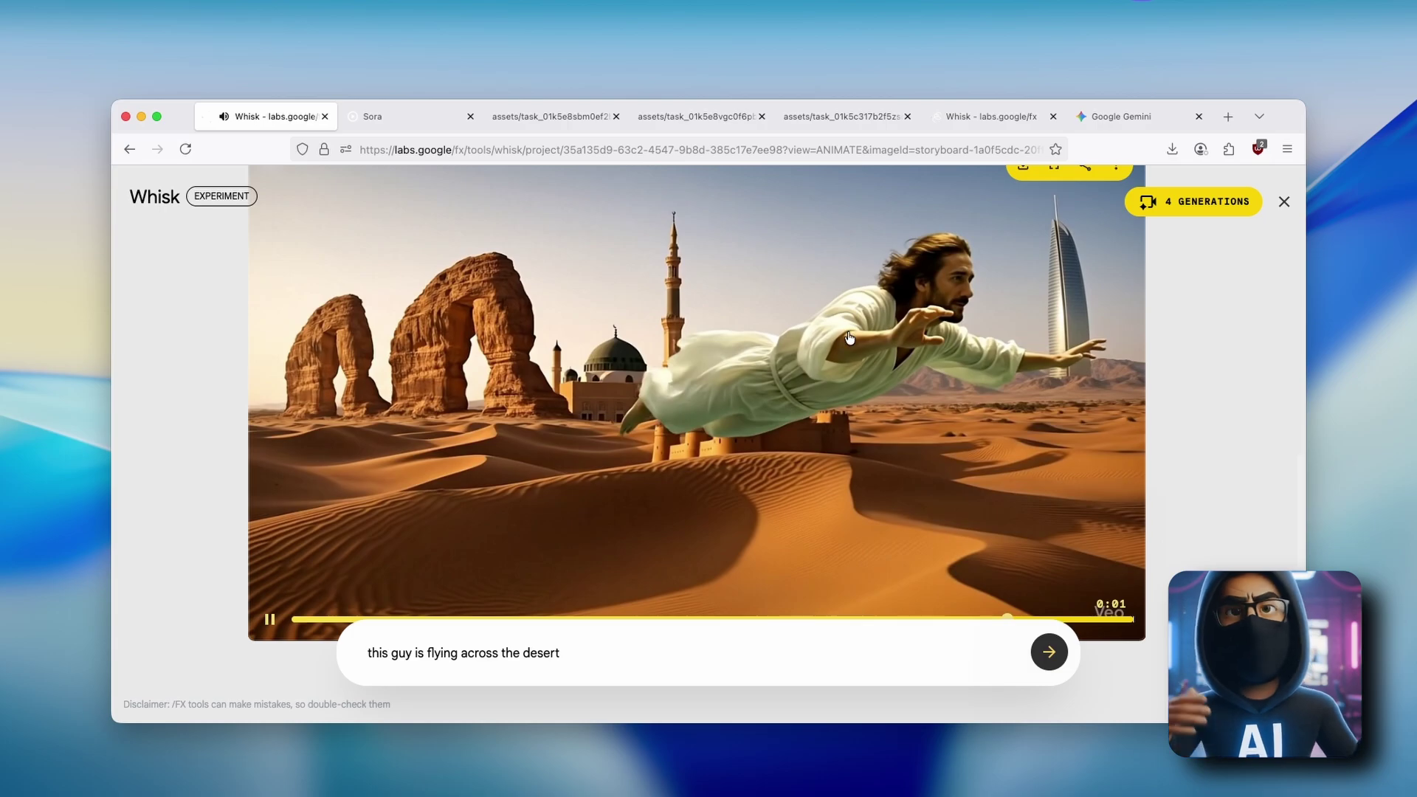
pyautogui.click(294, 621)
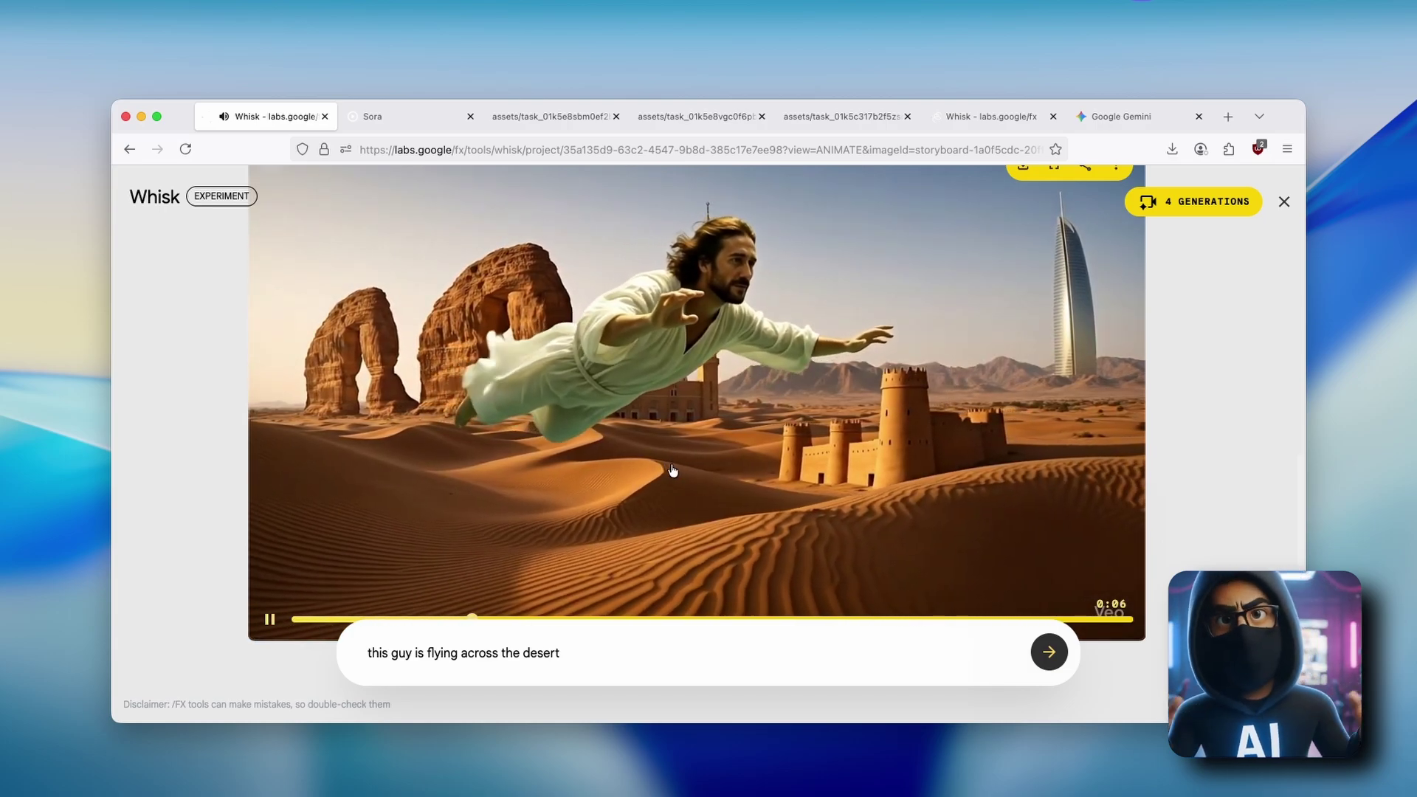
pyautogui.scroll(1, 671, 471)
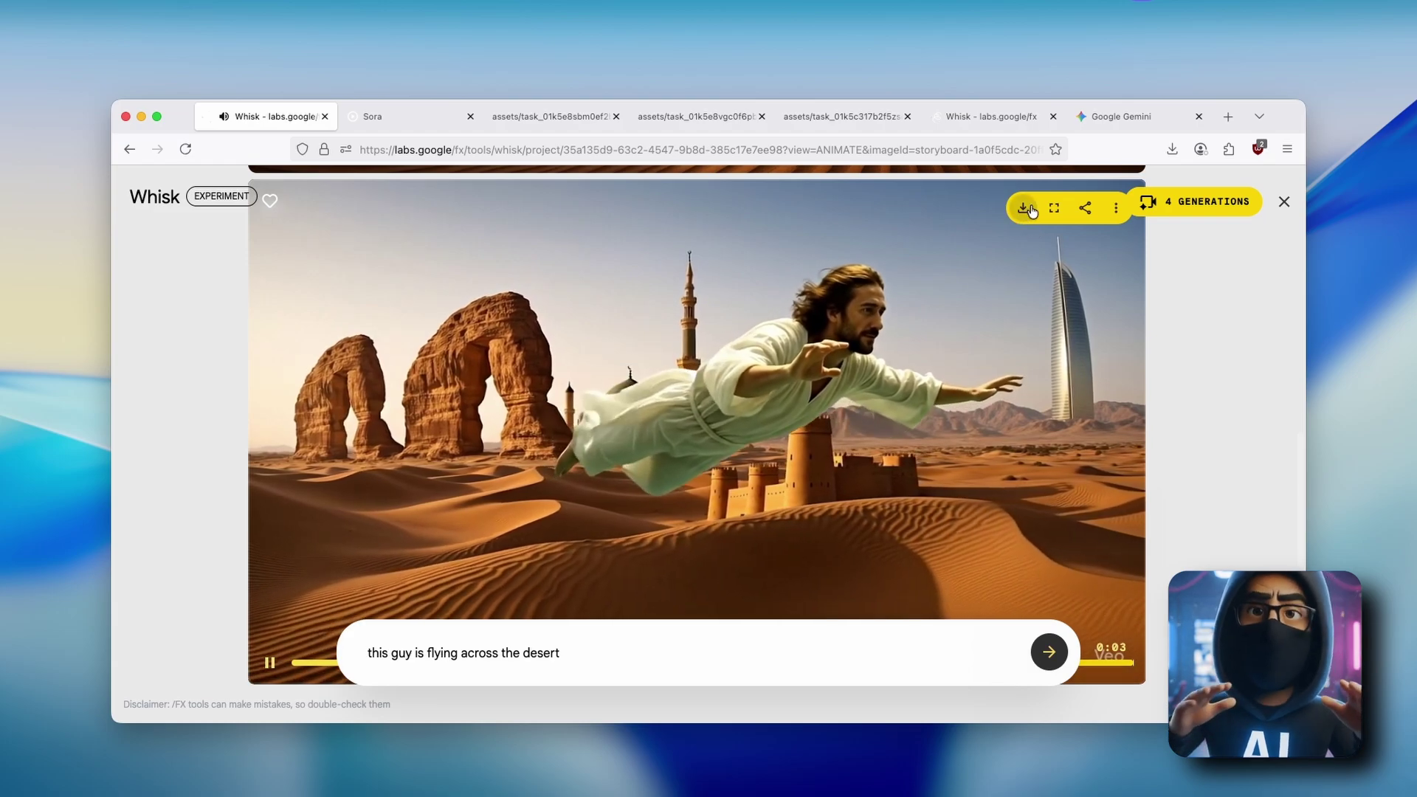
pyautogui.moveTo(696, 430)
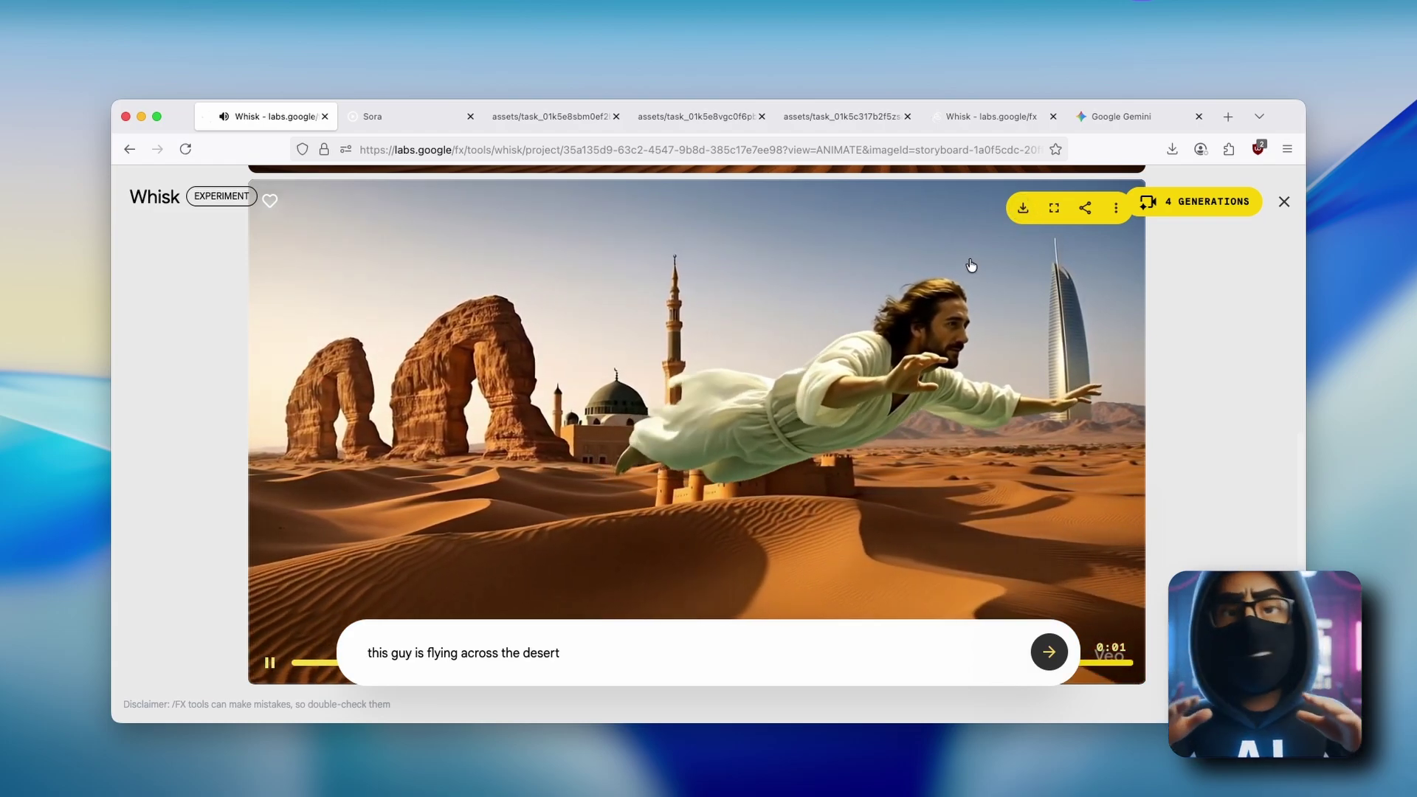
pyautogui.click(1117, 210)
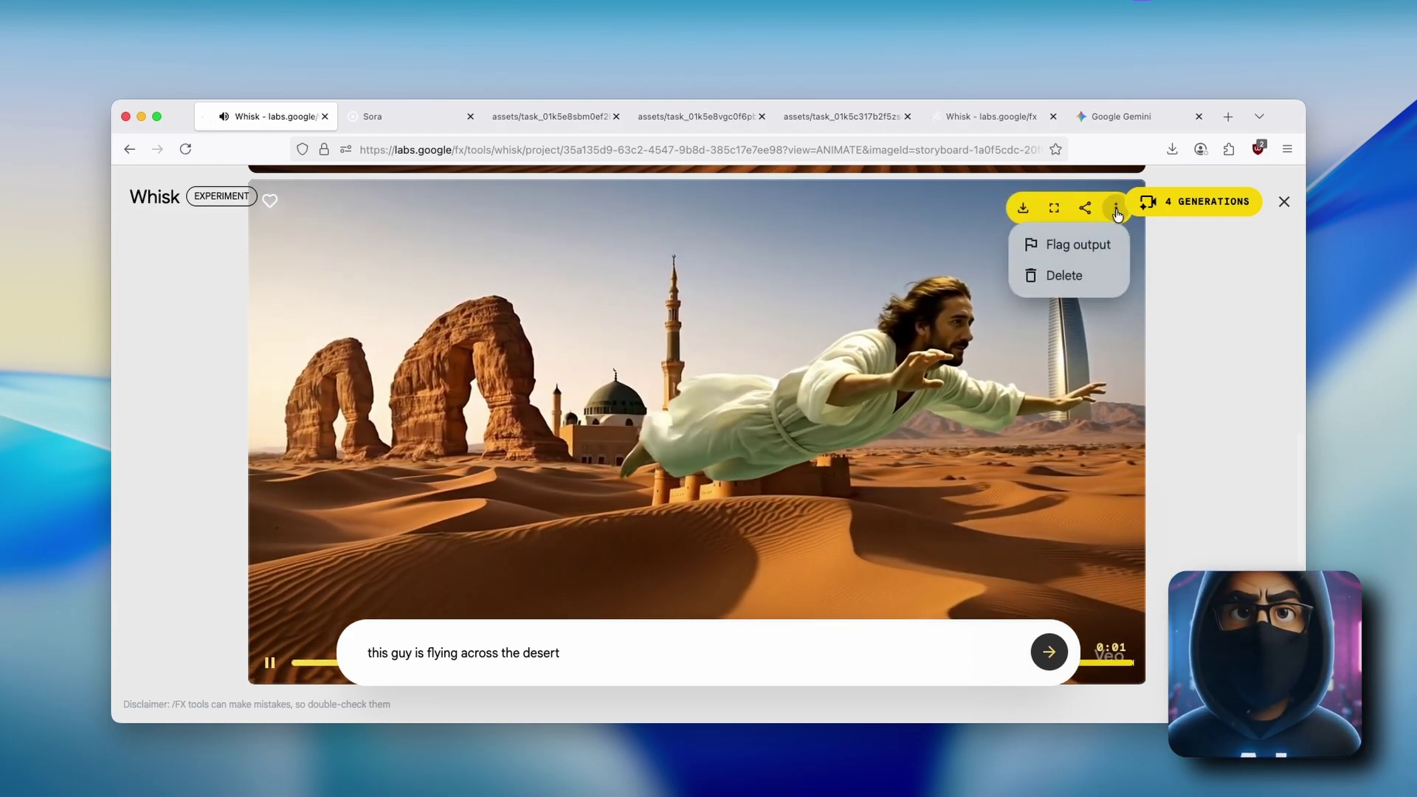
pyautogui.click(1118, 211)
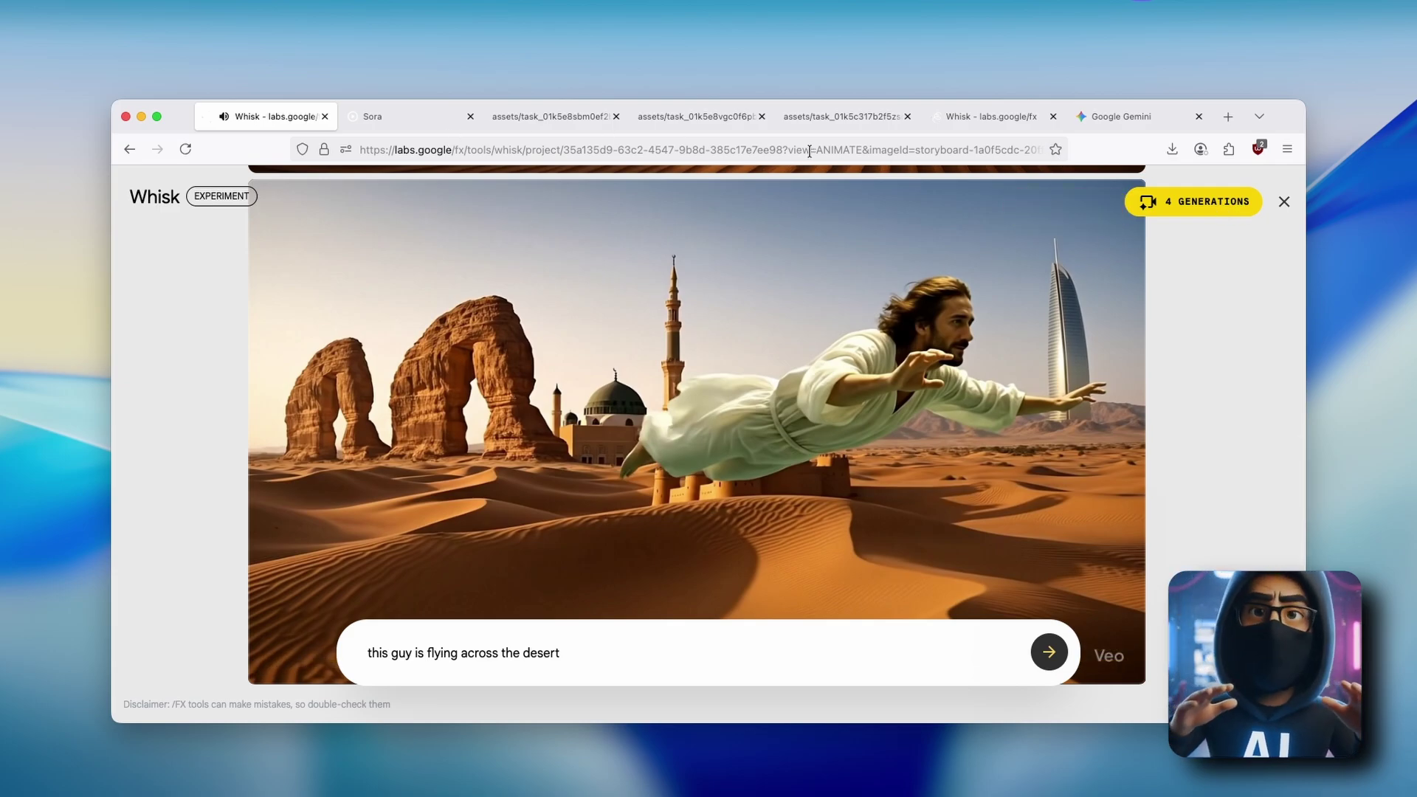
pyautogui.click(975, 116)
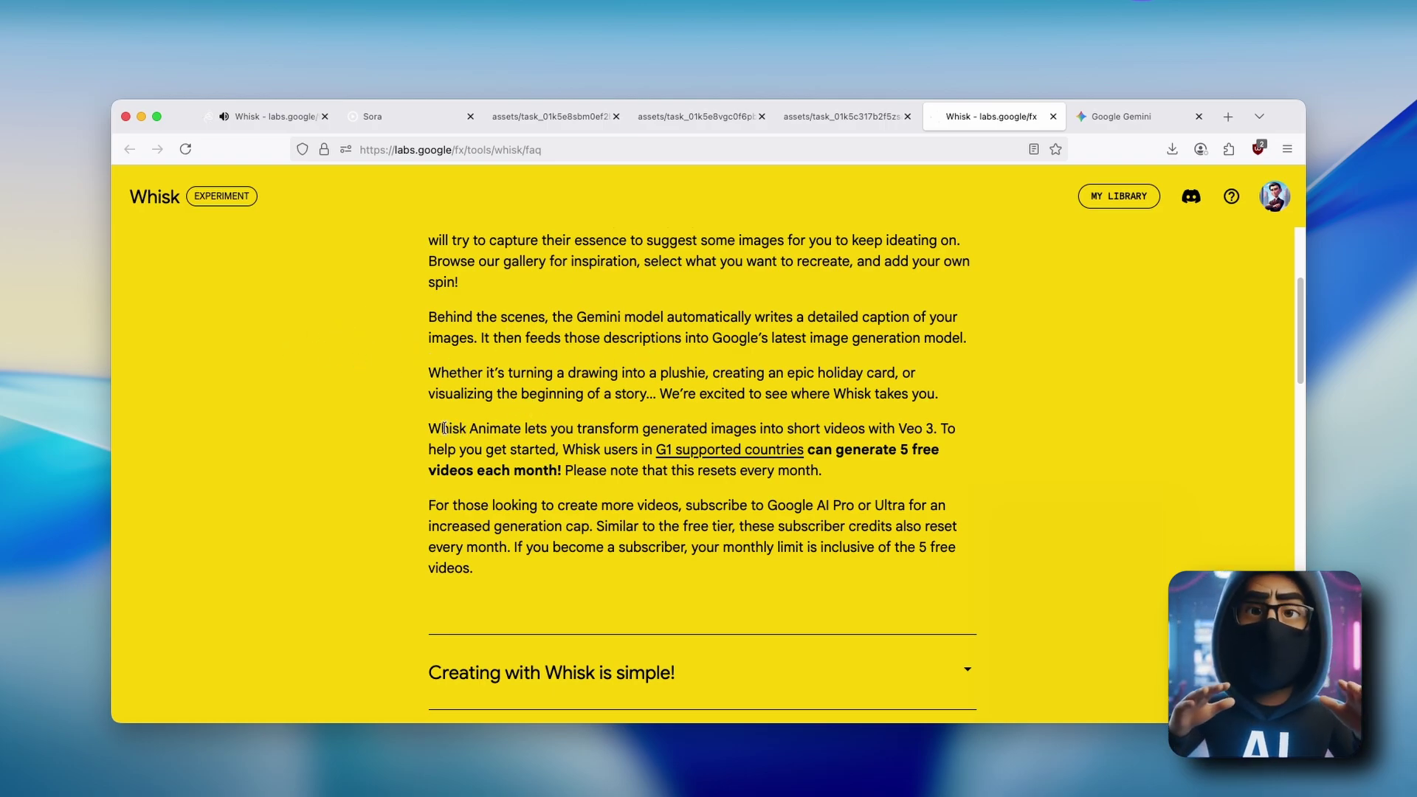
pyautogui.moveTo(425, 430); pyautogui.dragTo(937, 430)
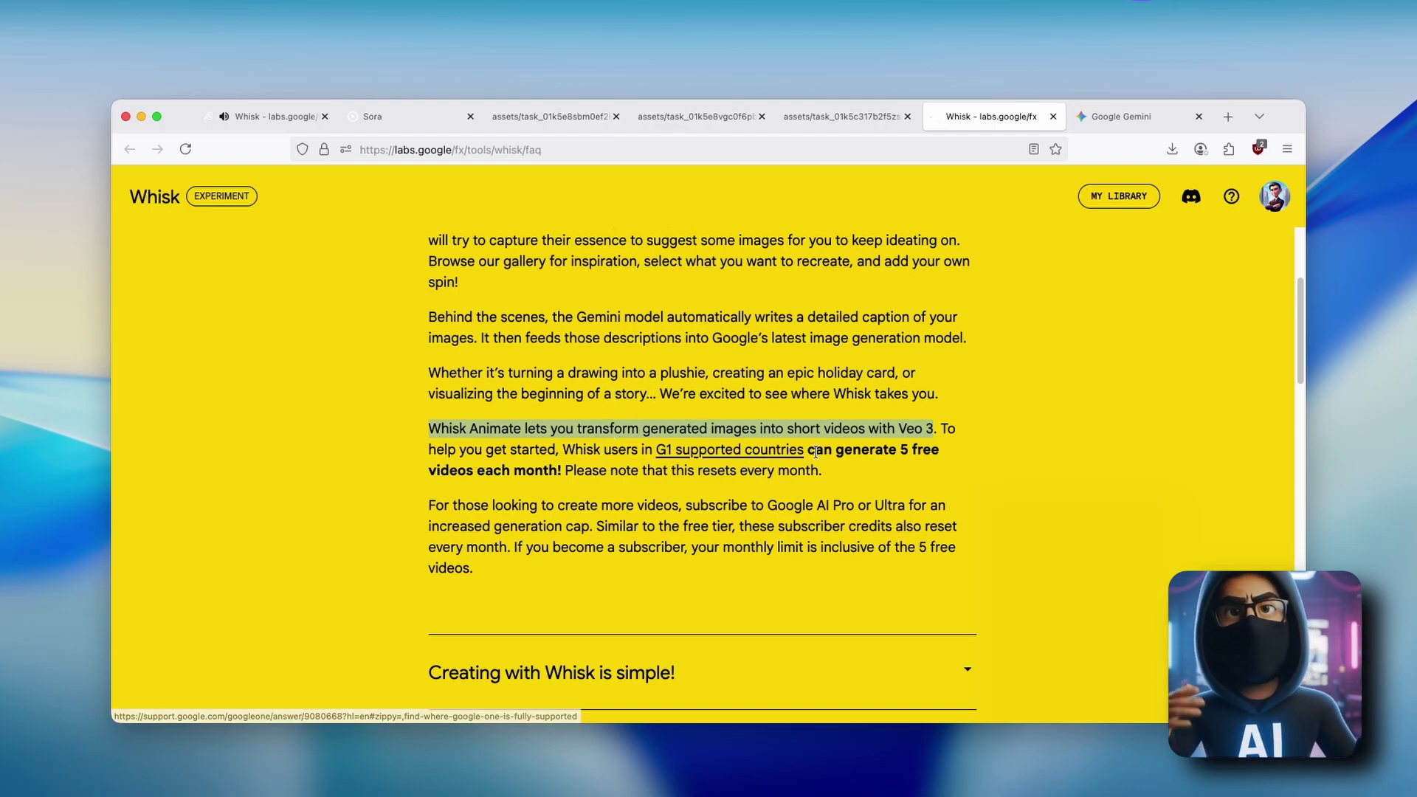
pyautogui.moveTo(807, 450); pyautogui.dragTo(938, 448)
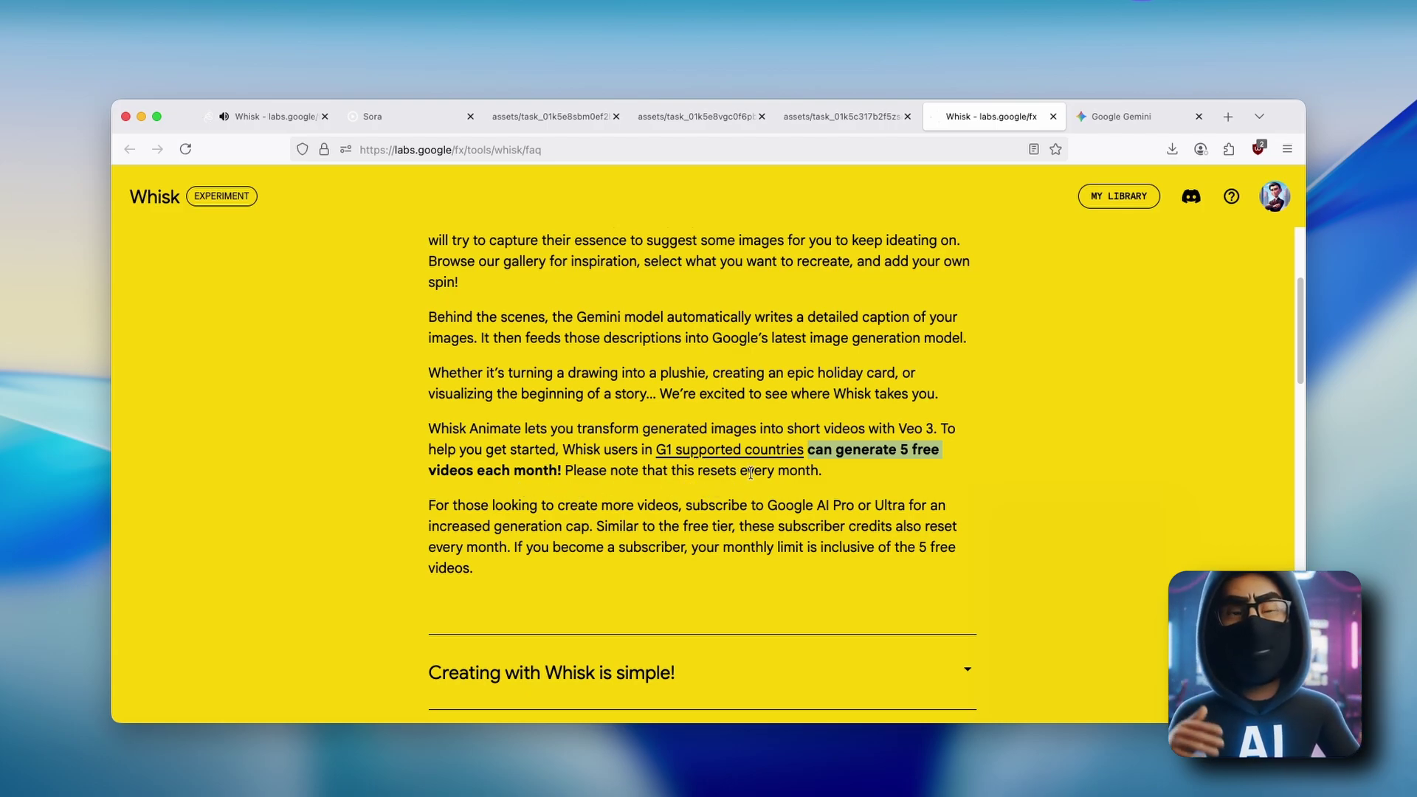
pyautogui.click(944, 474)
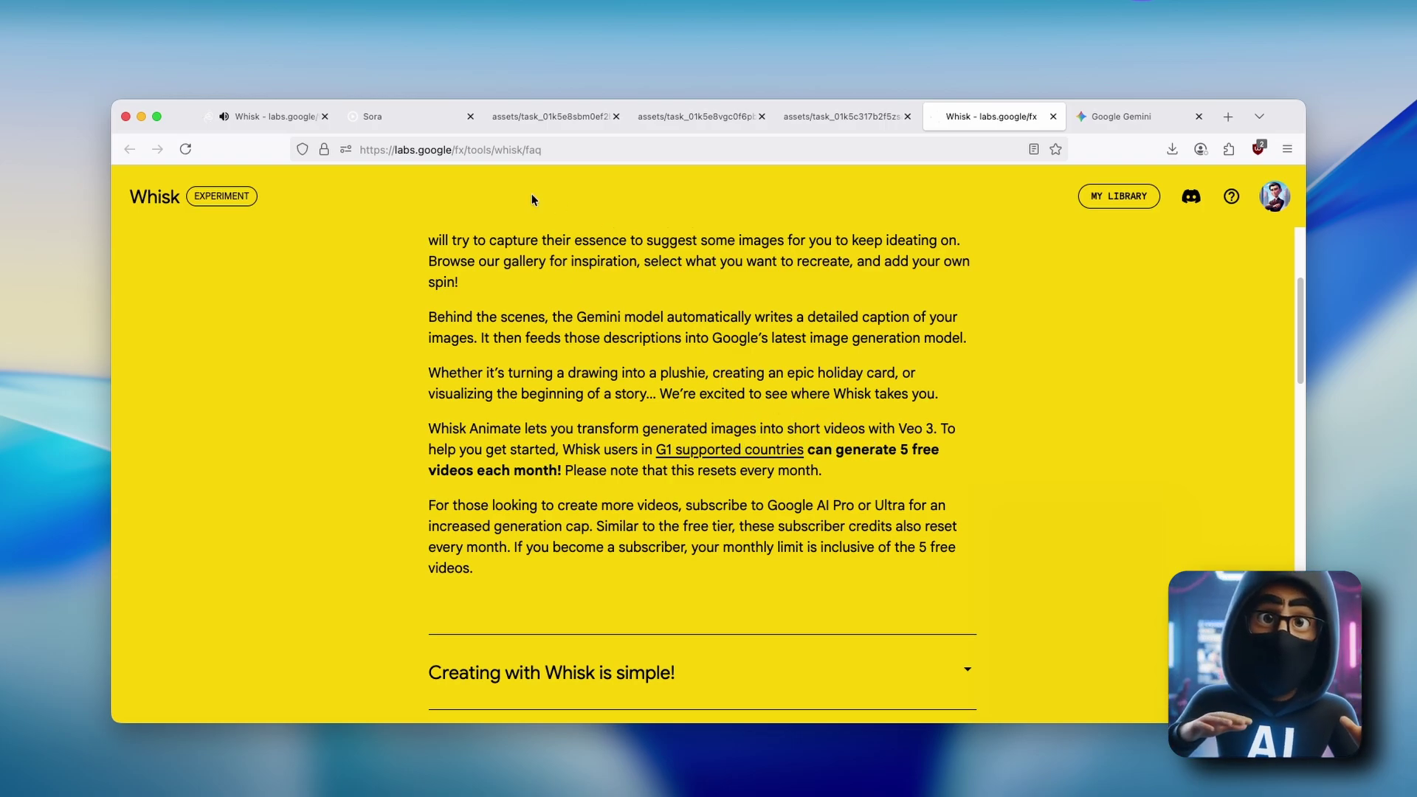
# - Return to the desert flying video and pause it partway through
pyautogui.click(295, 120)
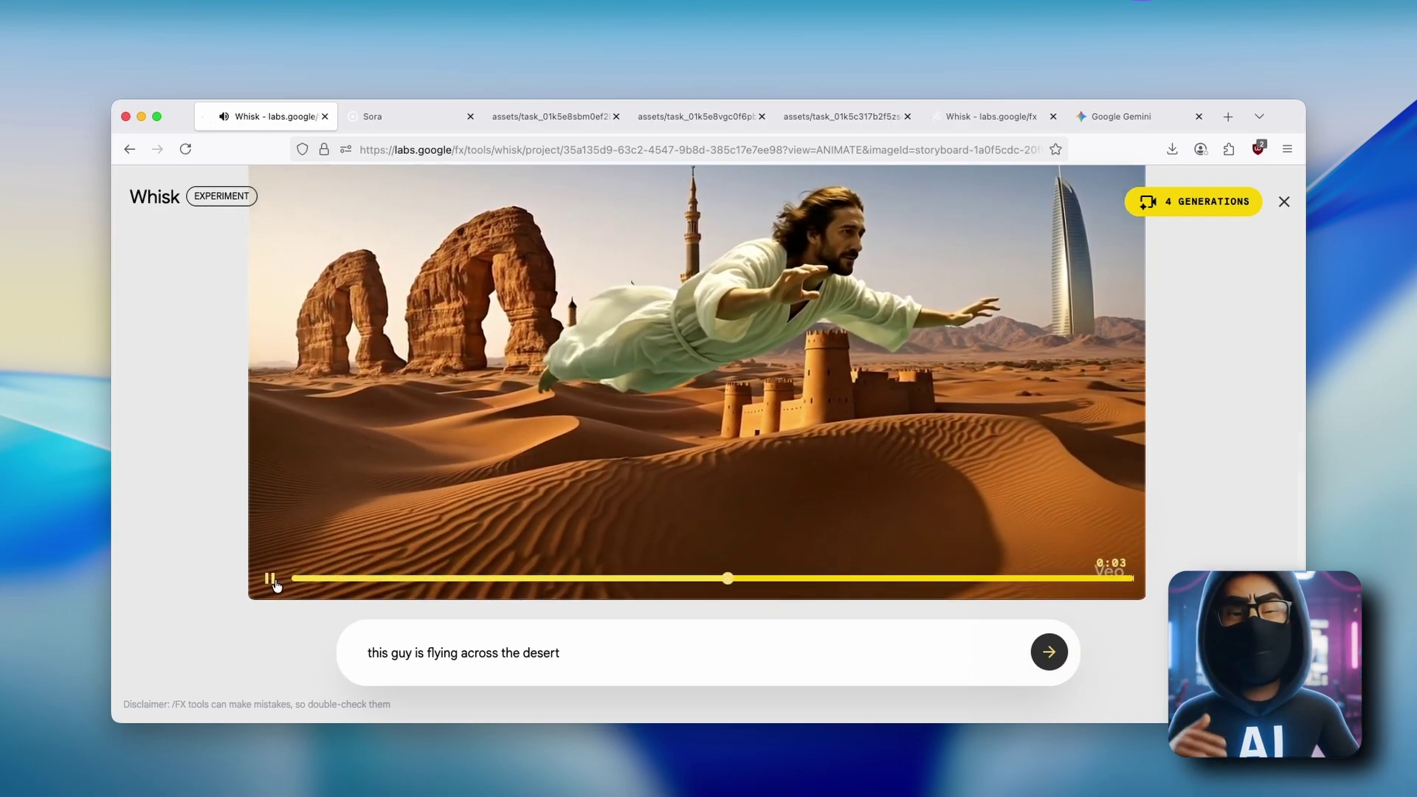
pyautogui.click(270, 580)
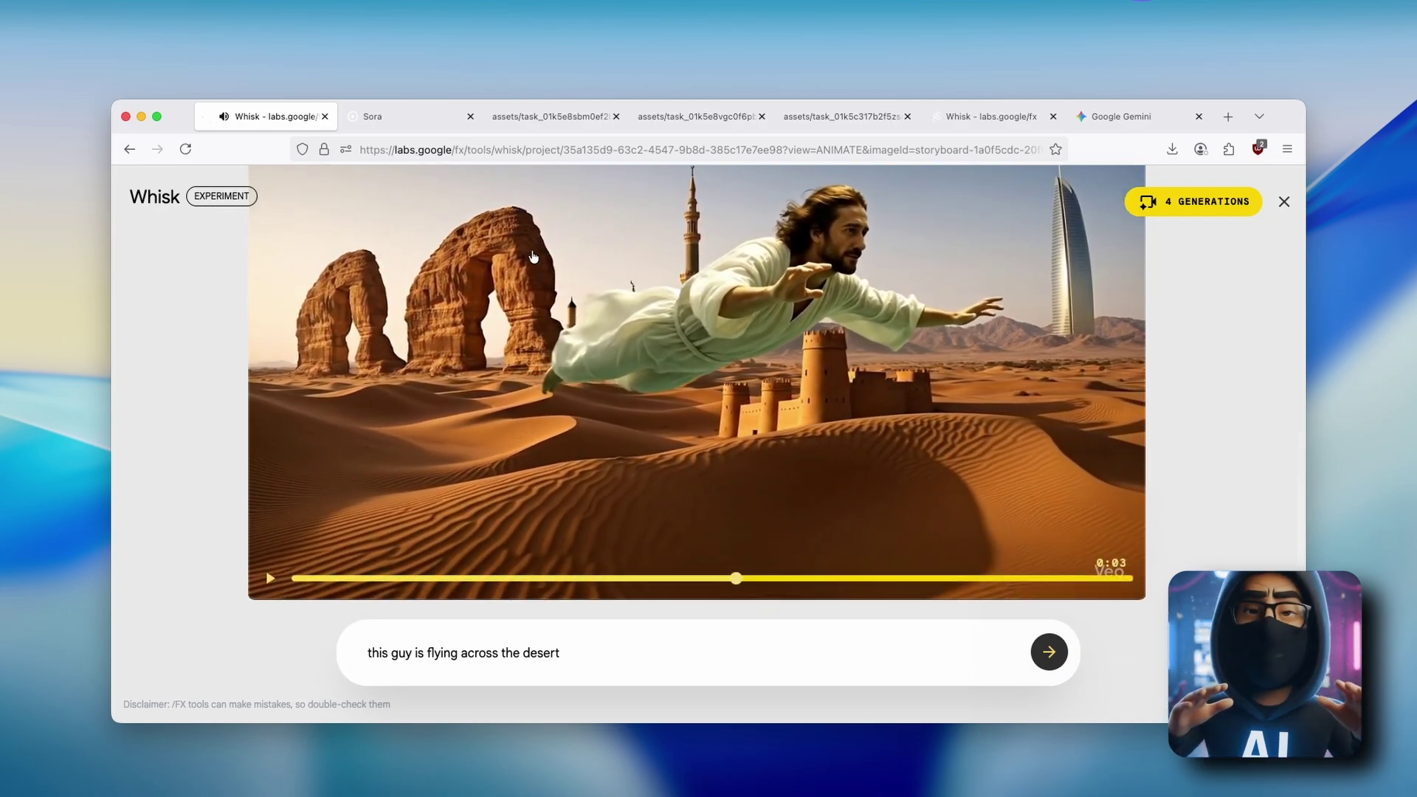